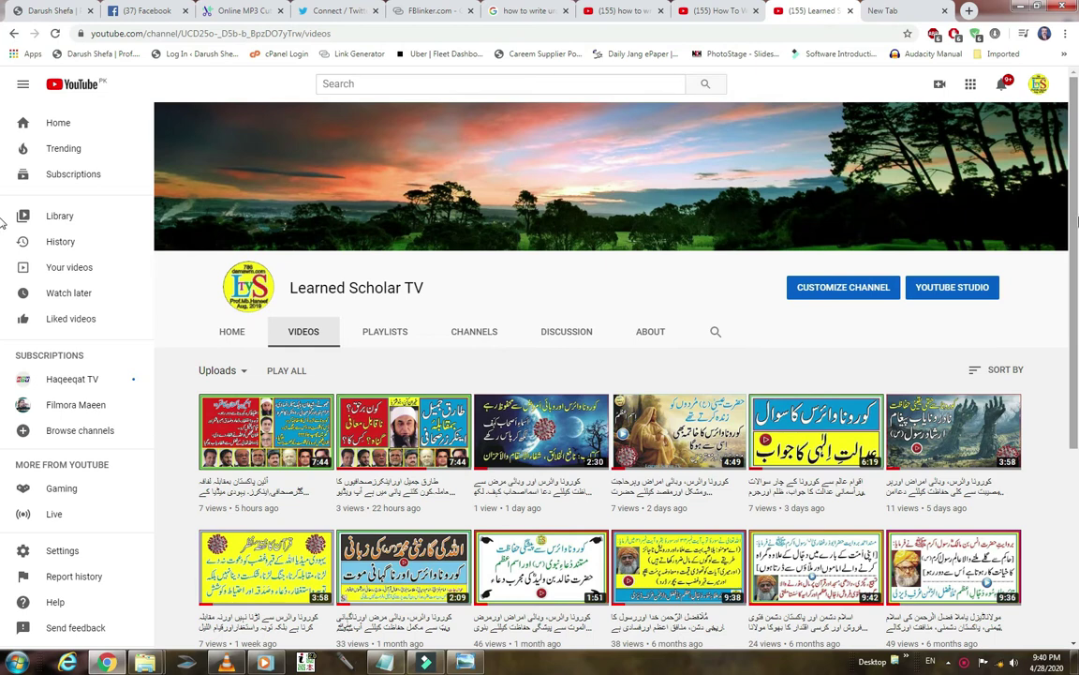
Look over the channel's uploaded videos and play the green-screen subscribe button clip in VLC media player.
left_click_drag(1076, 222, 1076, 452)
scroll(3, 420, "up", 3)
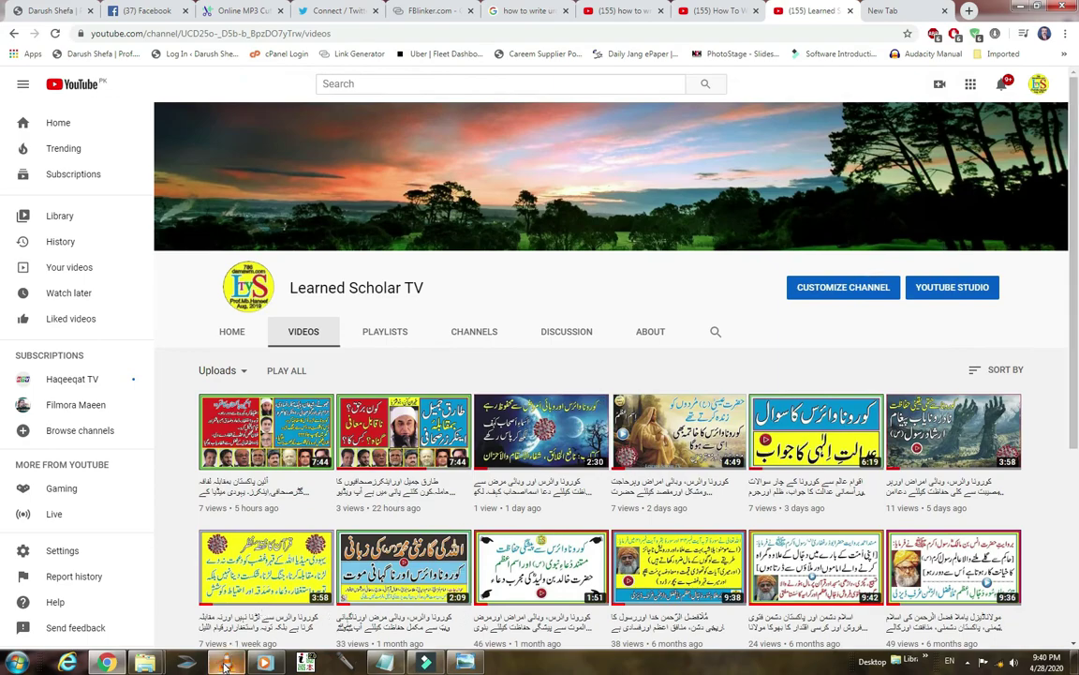
left_click(226, 664)
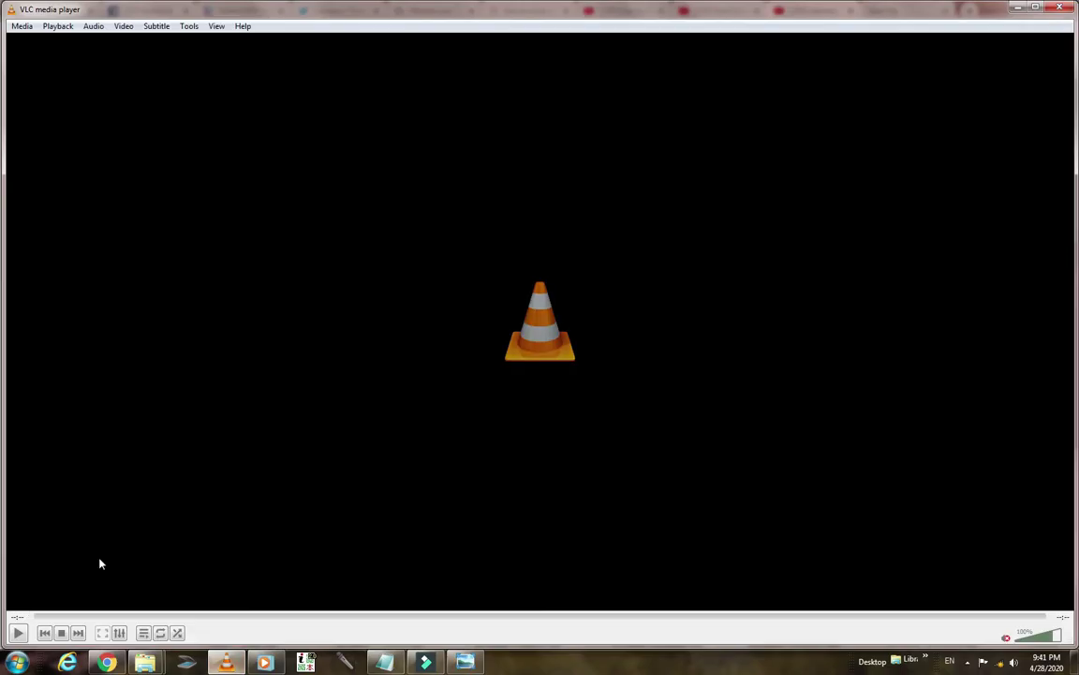
left_click(18, 633)
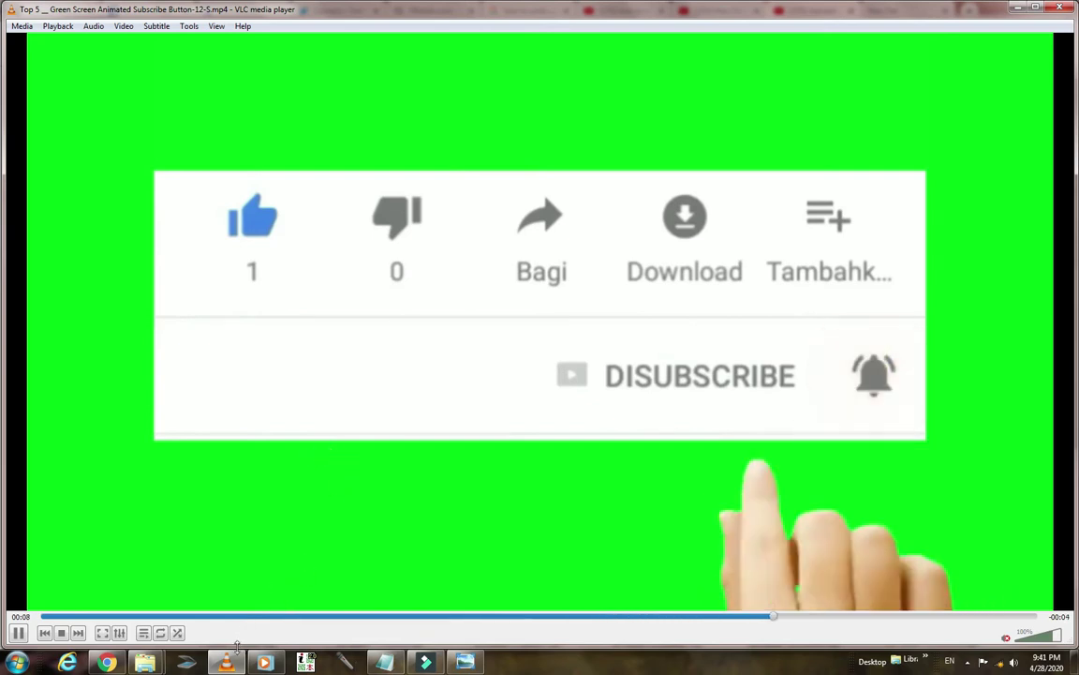
mouse_move(225, 666)
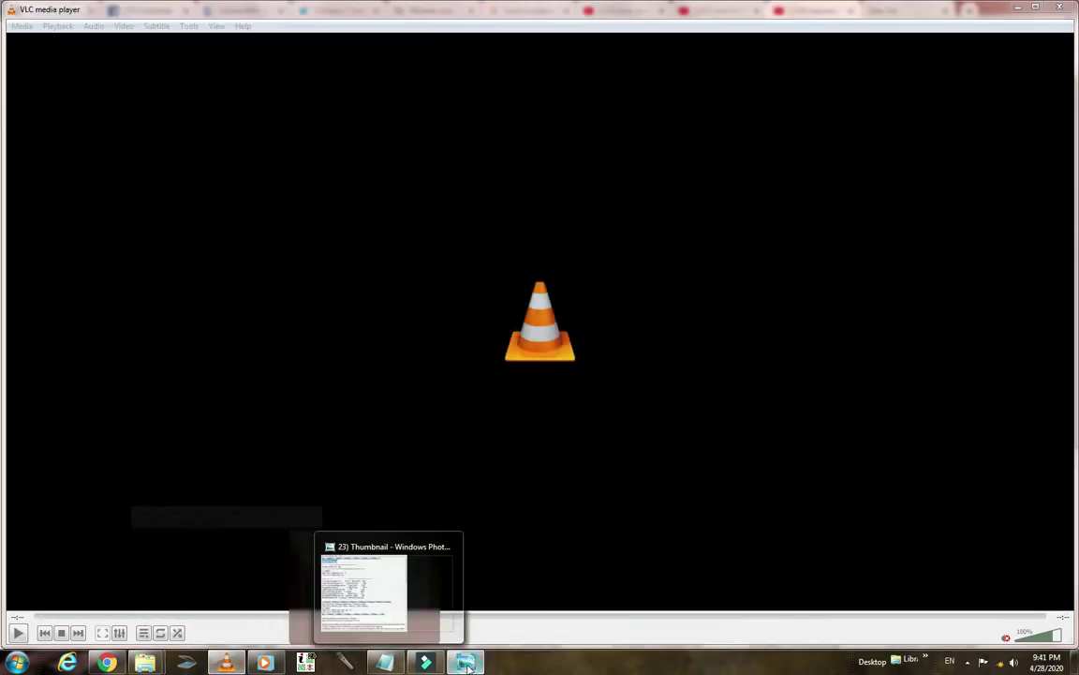
View the "Take InPage Urdu to Corel Draw-9" thumbnail image and clear the open windows to show the desktop.
left_click(384, 663)
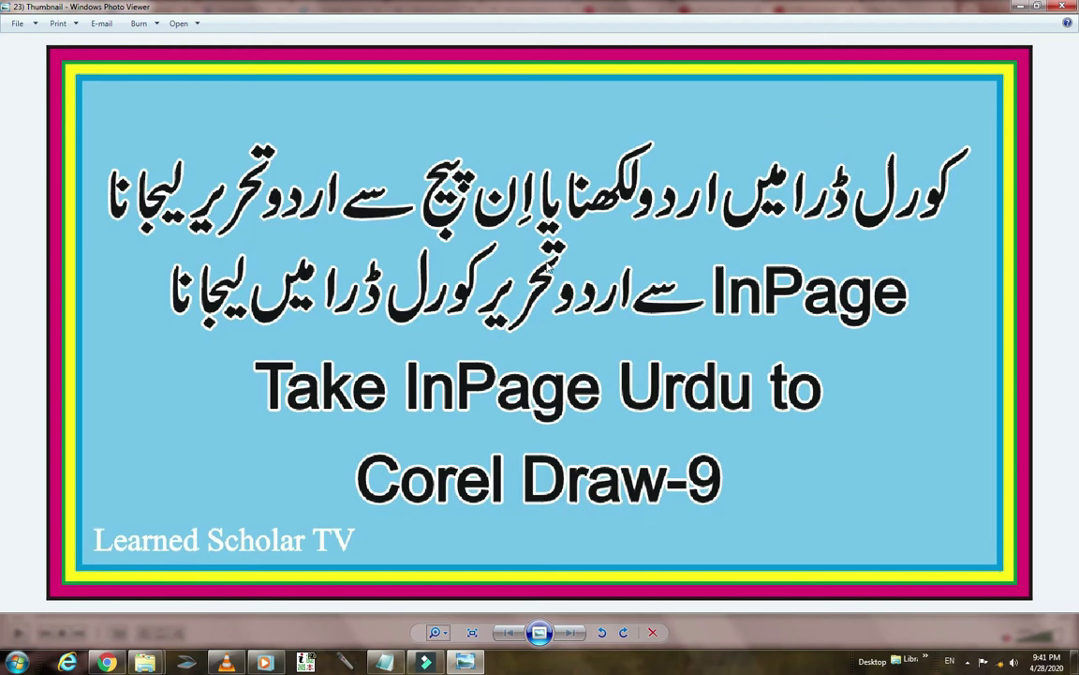
key("alt+F4")
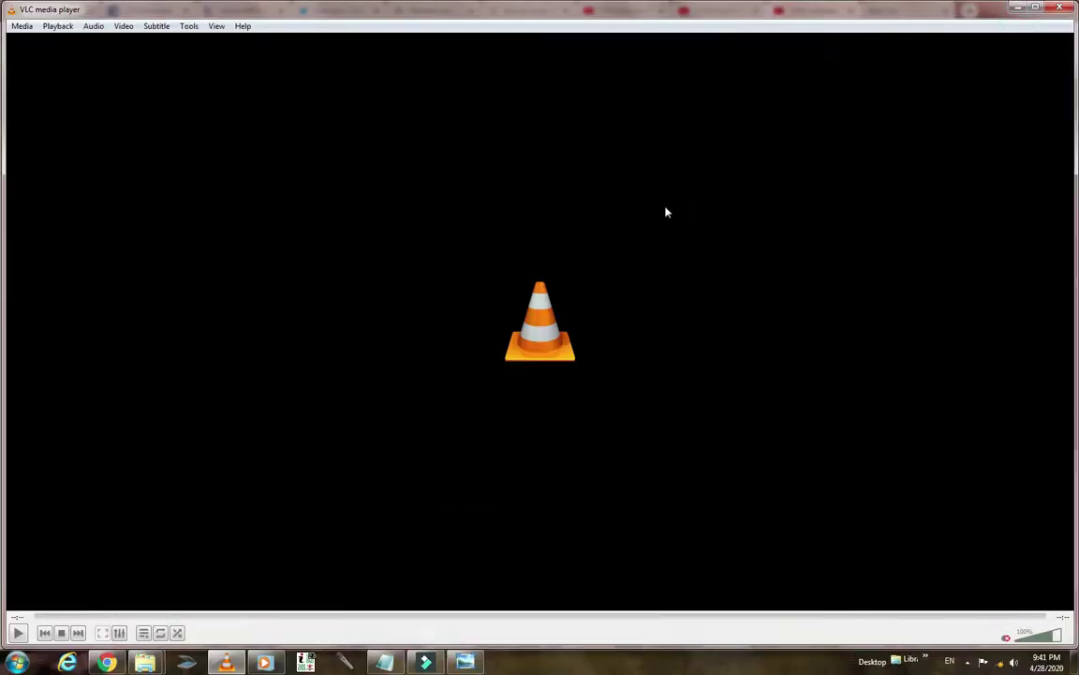
left_click(1016, 8)
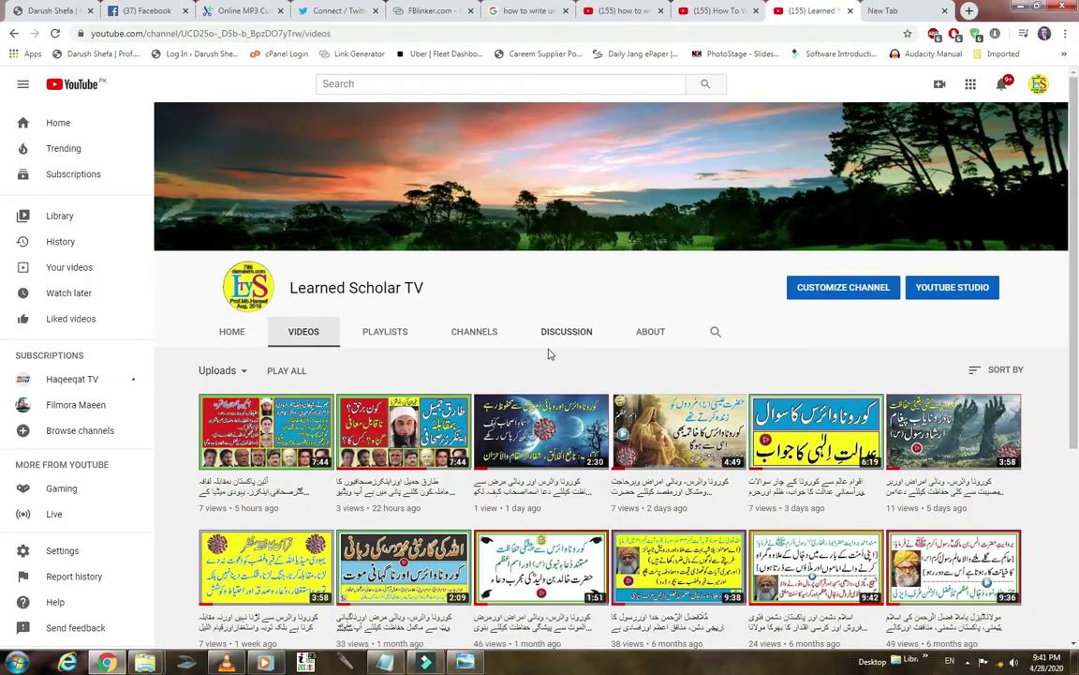
left_click(1020, 7)
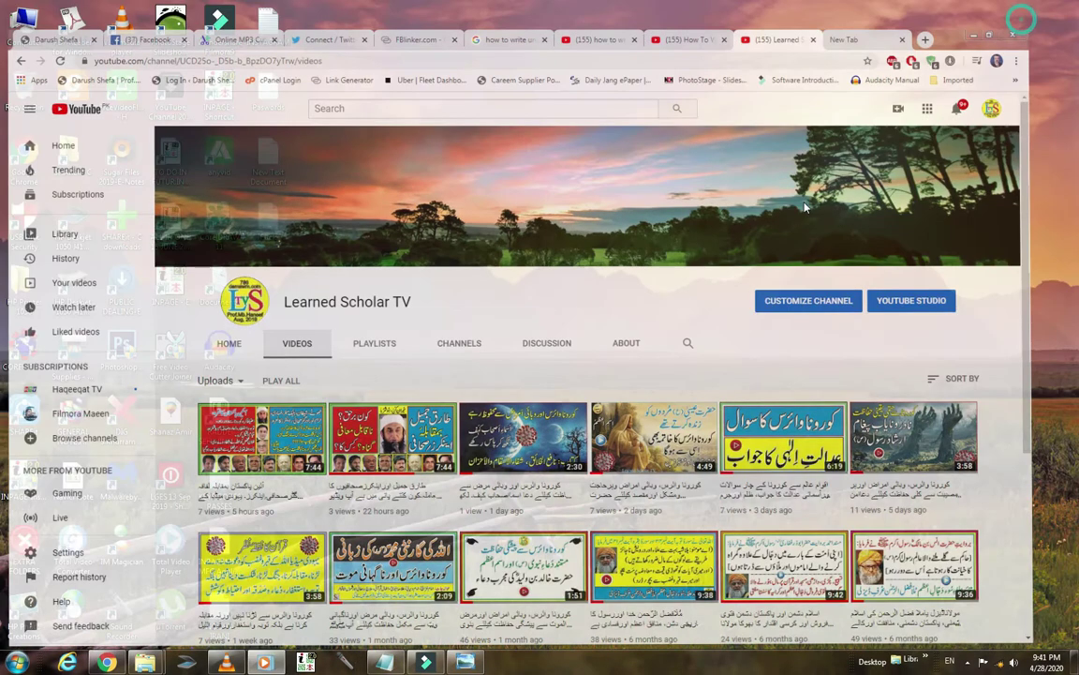
Start InPage, accepting the HASP driver notice, and create a one-page Legal 8.5x14" portrait document with right-to-left direction.
left_click(307, 663)
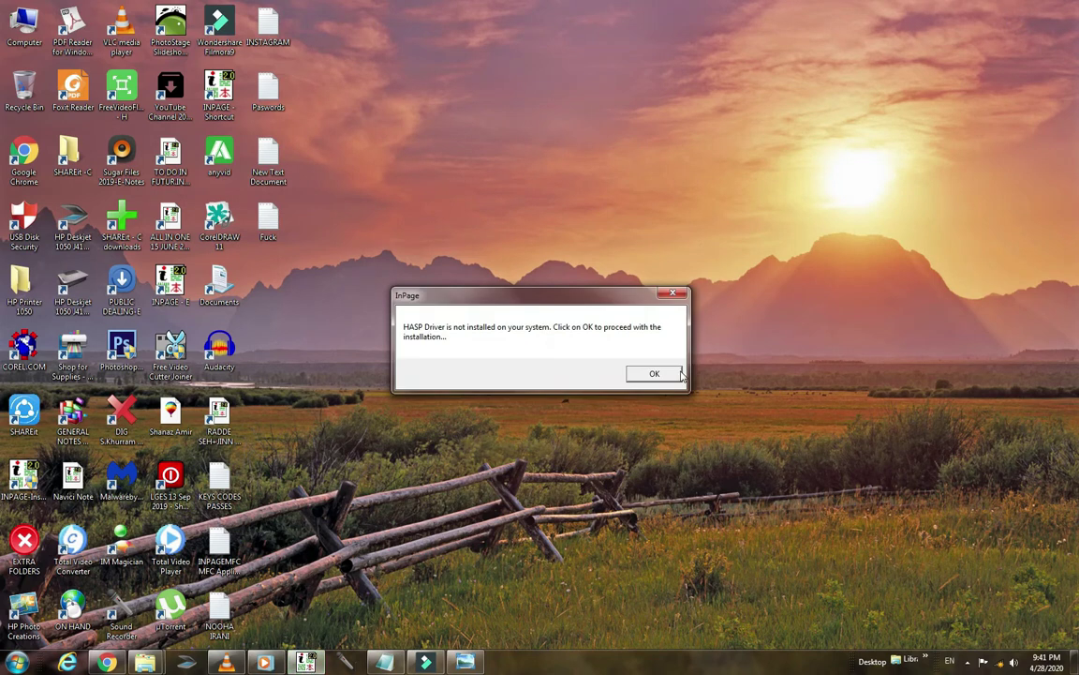
left_click(679, 374)
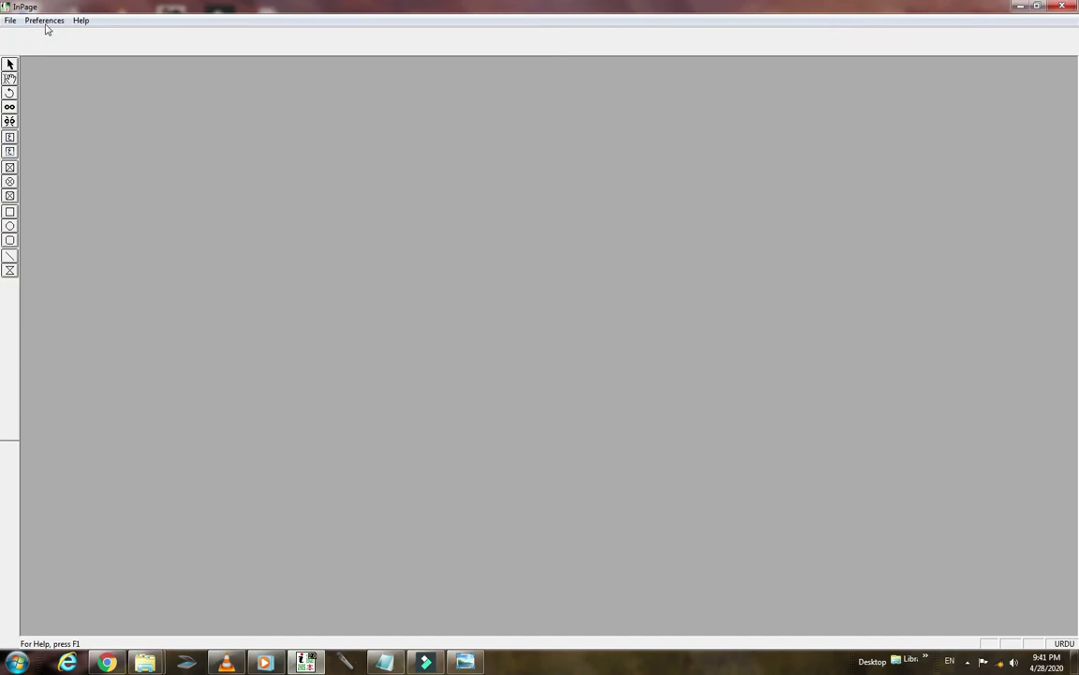
left_click(10, 21)
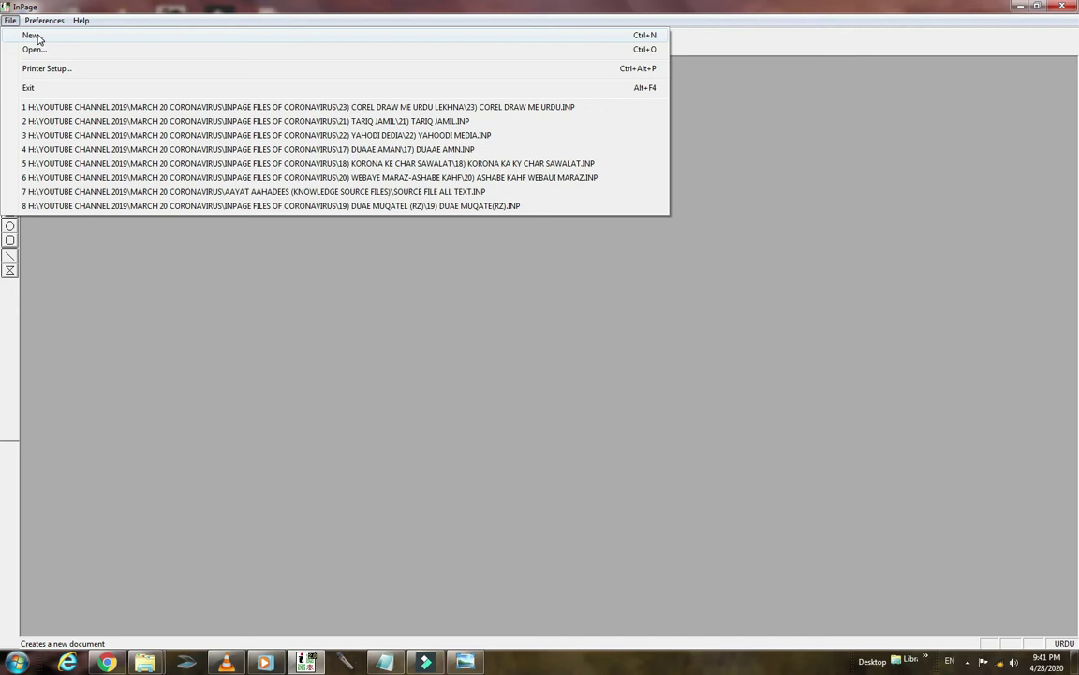
left_click(34, 35)
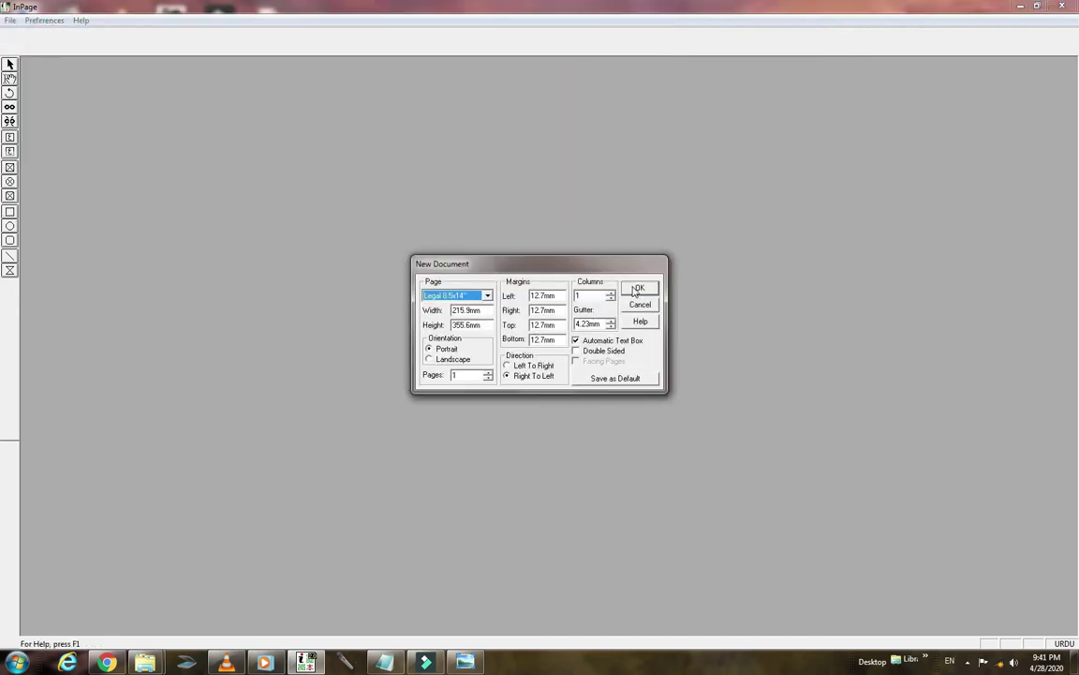
left_click(636, 290)
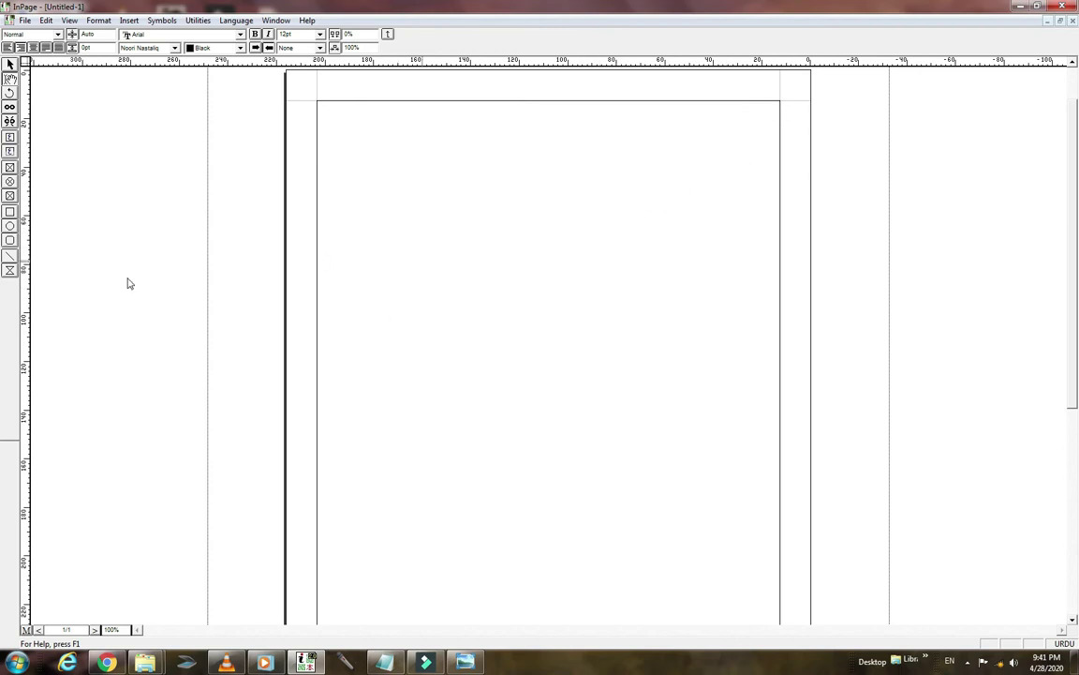
Draw a text box about 128 mm wide and 78 mm high in the lower middle of the visible page area.
left_click(11, 140)
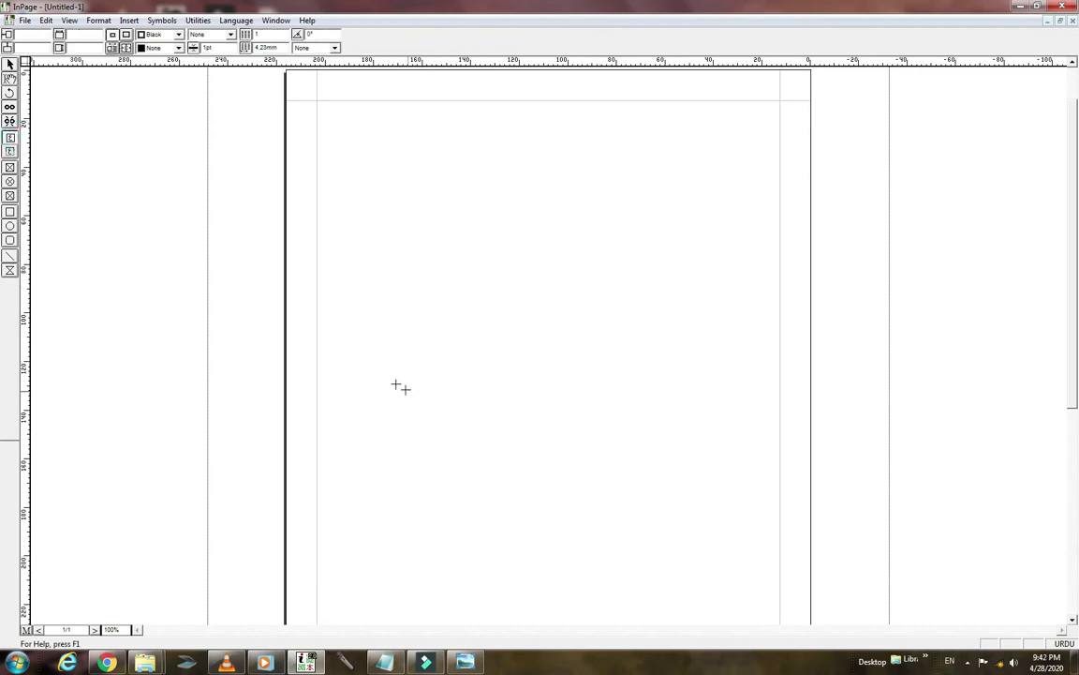
mouse_move(389, 379)
left_mouse_down()
mouse_move(614, 429)
mouse_move(699, 569)
left_mouse_up()
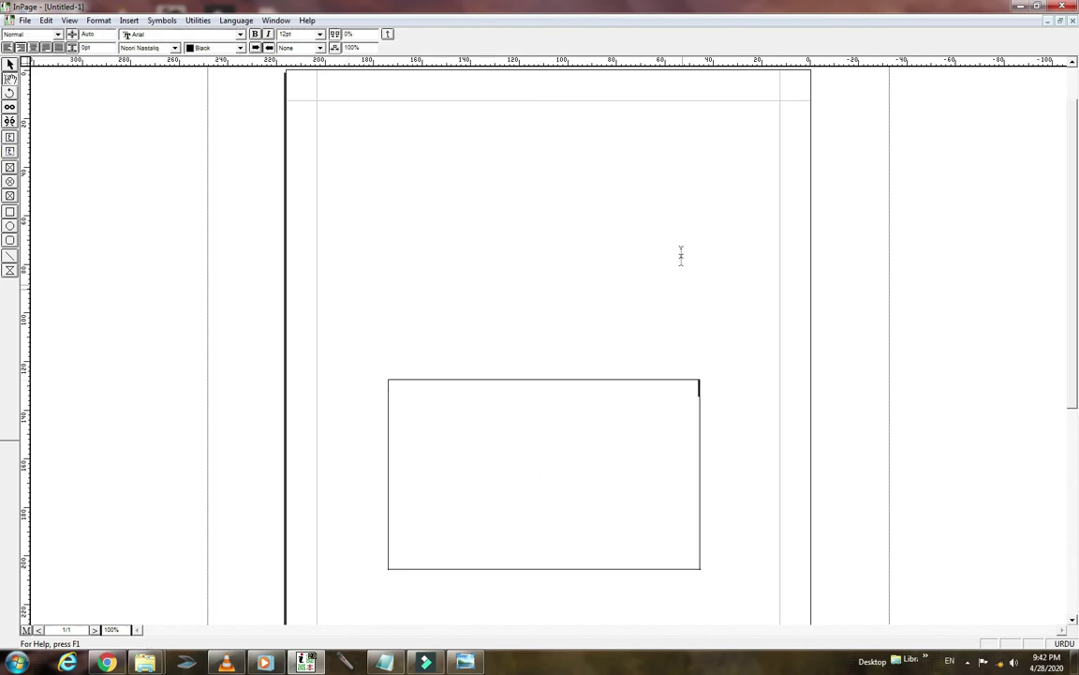
left_click(747, 152)
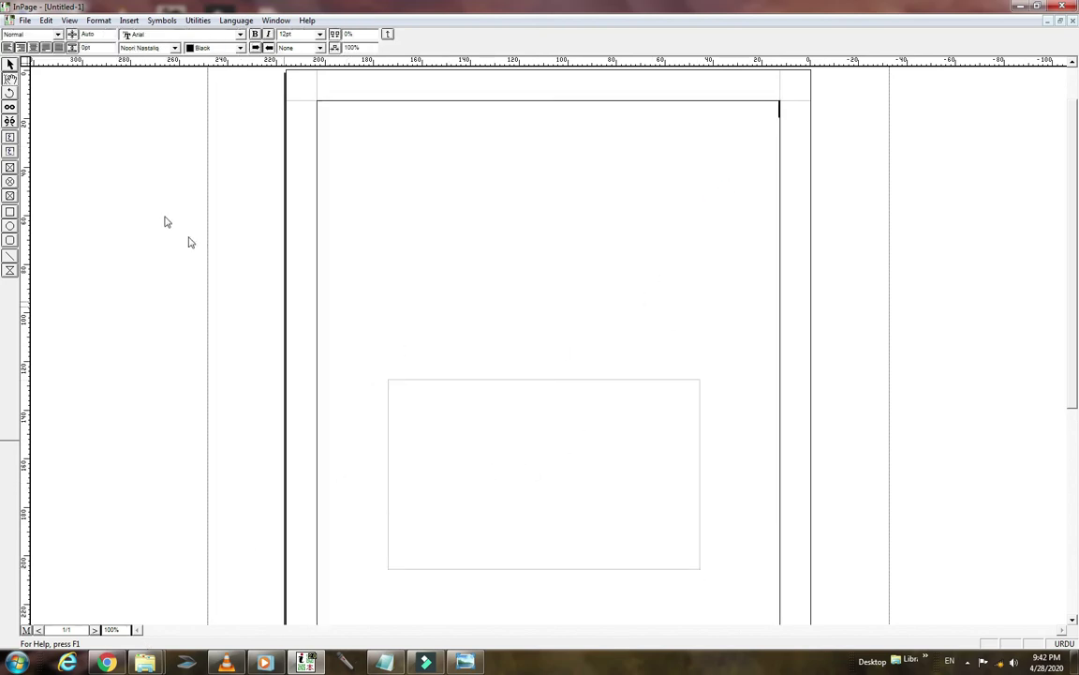
left_click(547, 478)
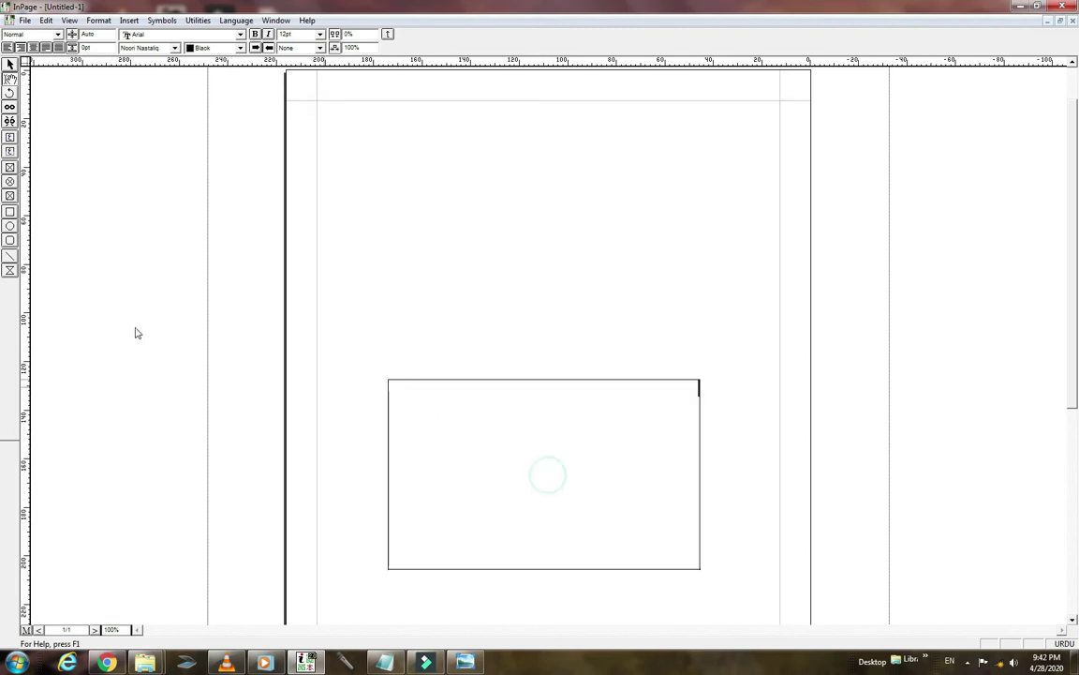
Give the new text box a solid black 1pt border.
left_click(9, 63)
double_click(472, 442)
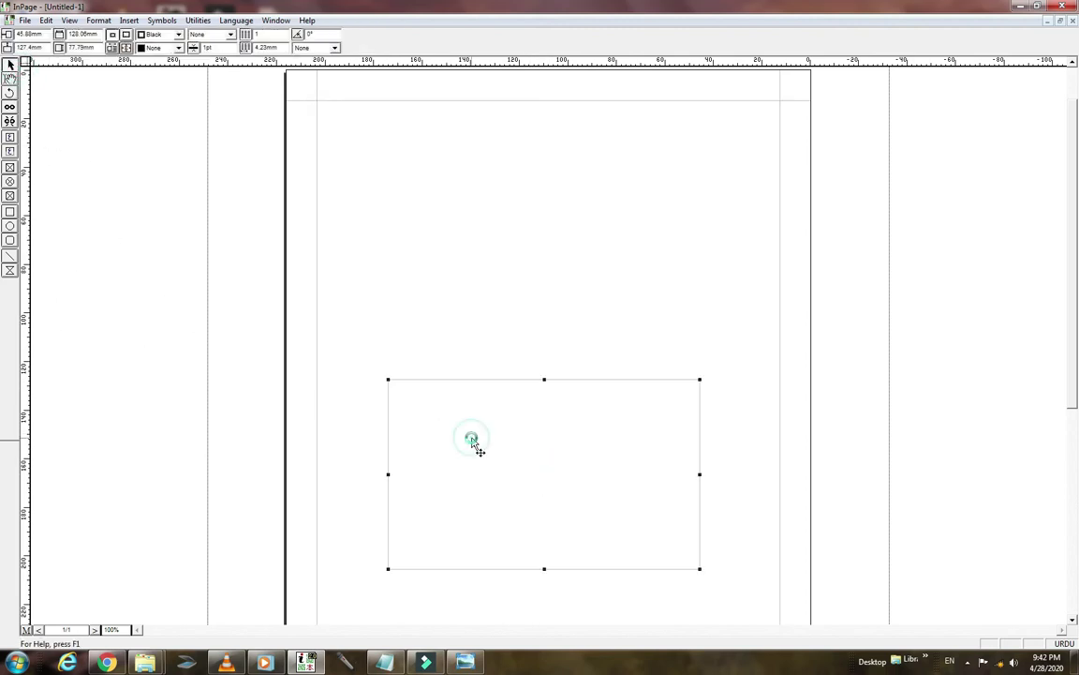
left_click(576, 292)
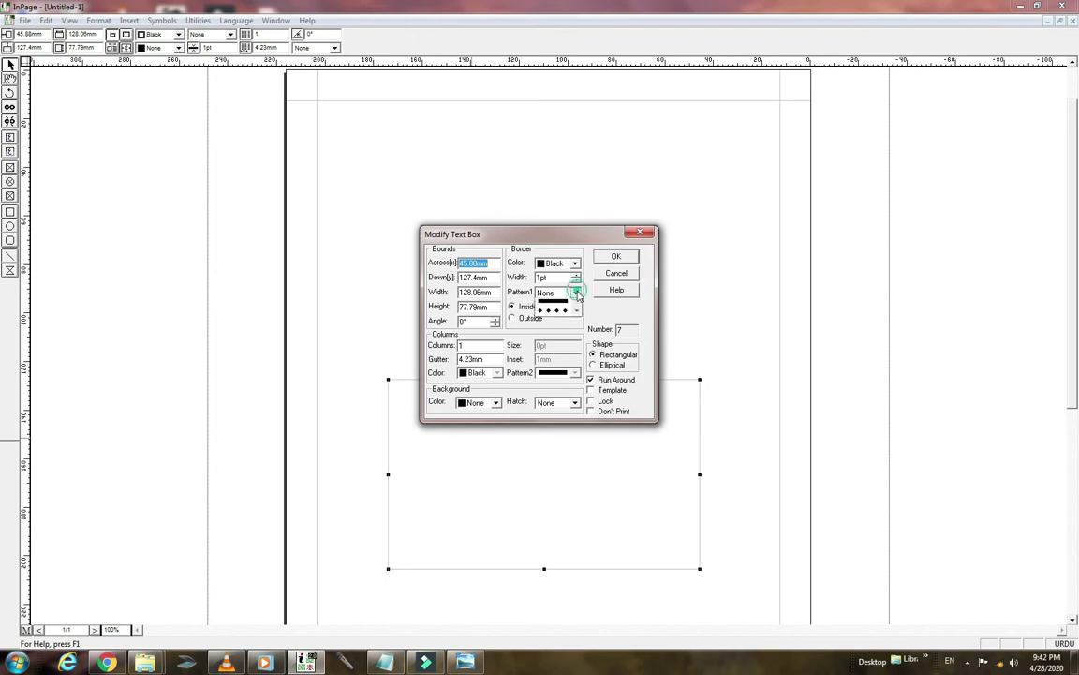
left_click(555, 309)
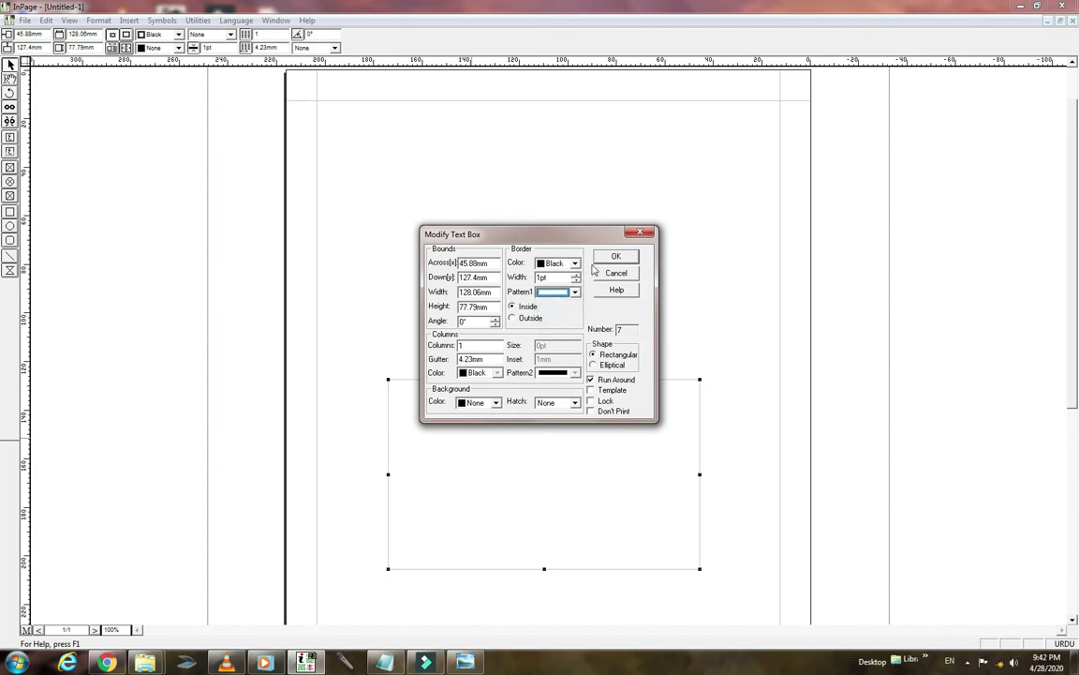
left_click(615, 257)
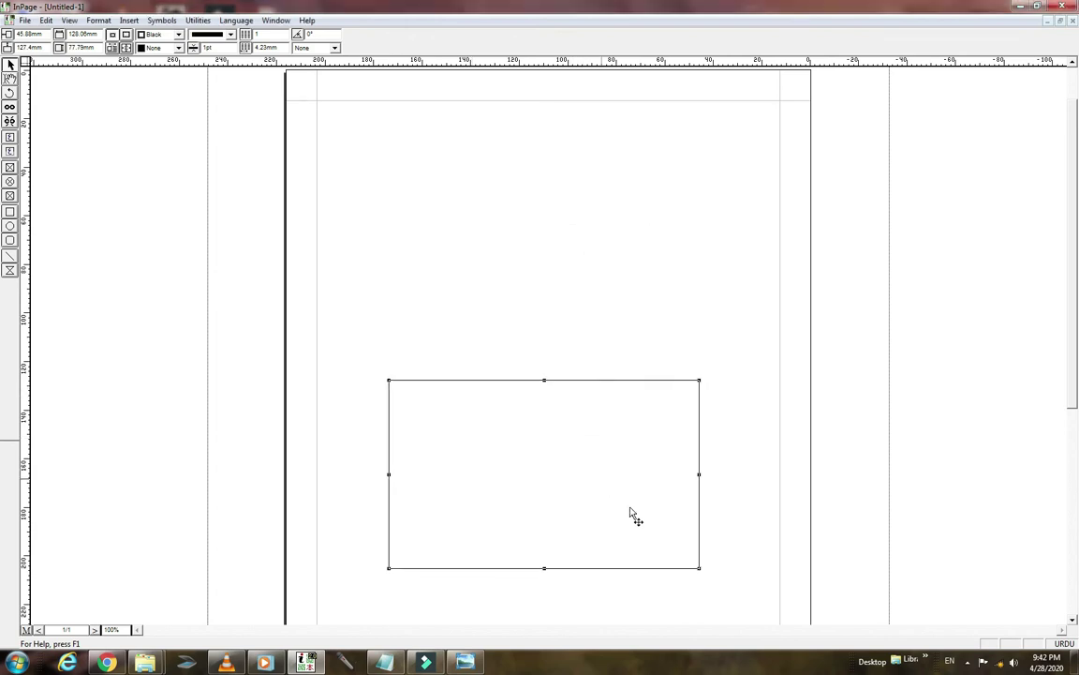
Set the system volume to 27.
left_click(1012, 666)
mouse_move(1008, 562)
left_mouse_down()
mouse_move(1007, 528)
mouse_move(1005, 561)
left_mouse_up()
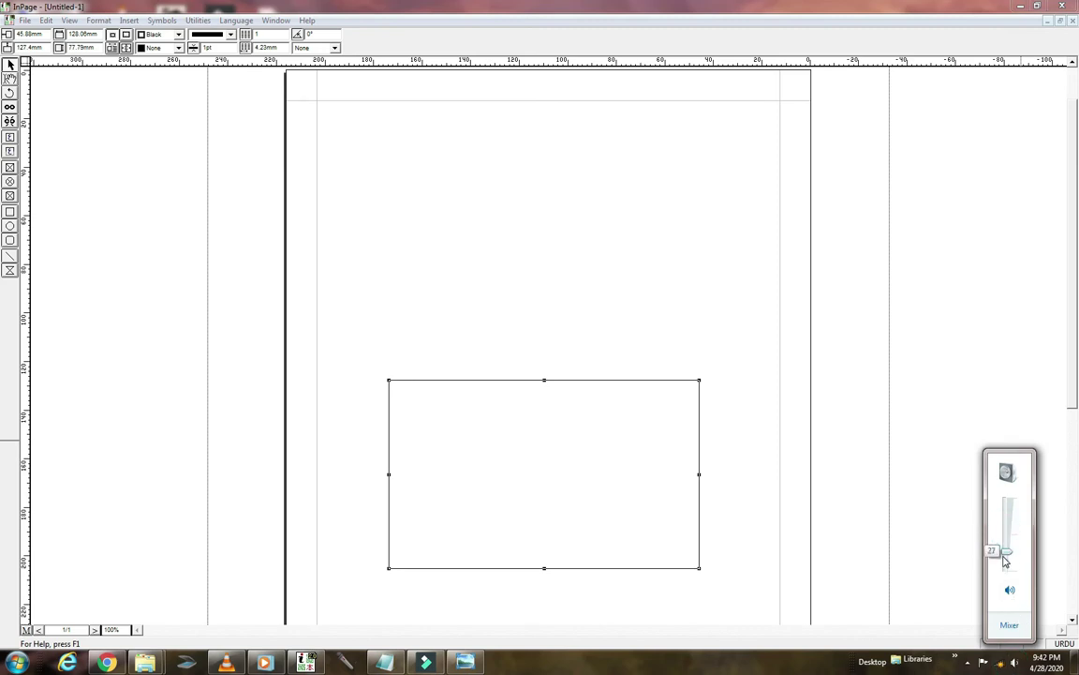
left_click(459, 290)
Write "اللہ اکبر" at 72pt in the page's main text box.
left_click(9, 78)
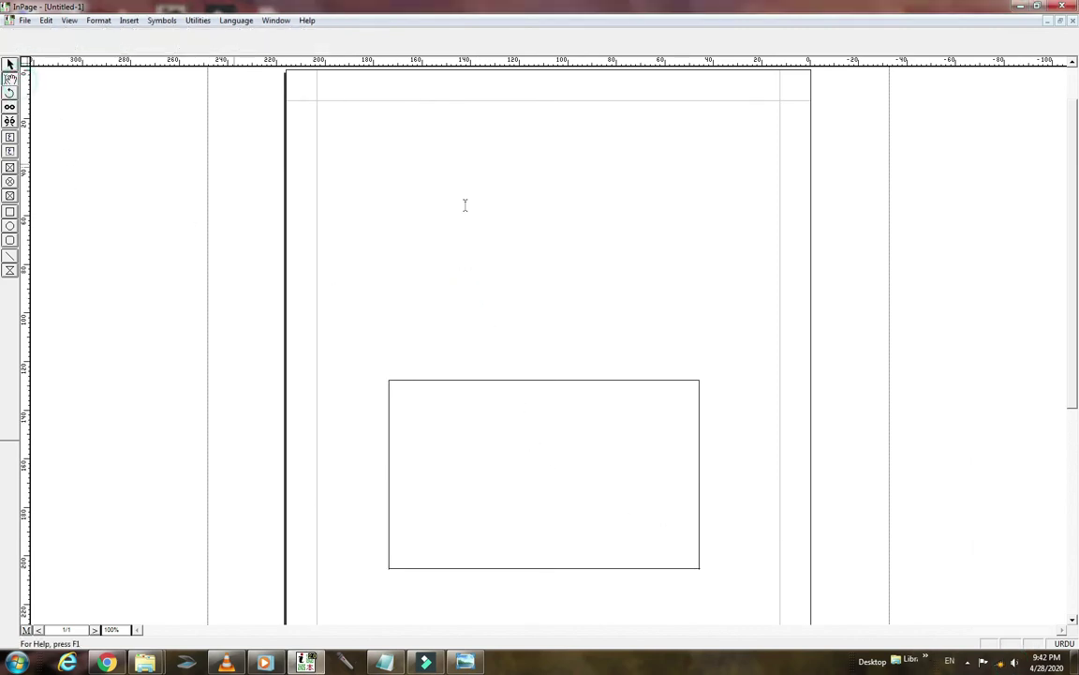
left_click(701, 161)
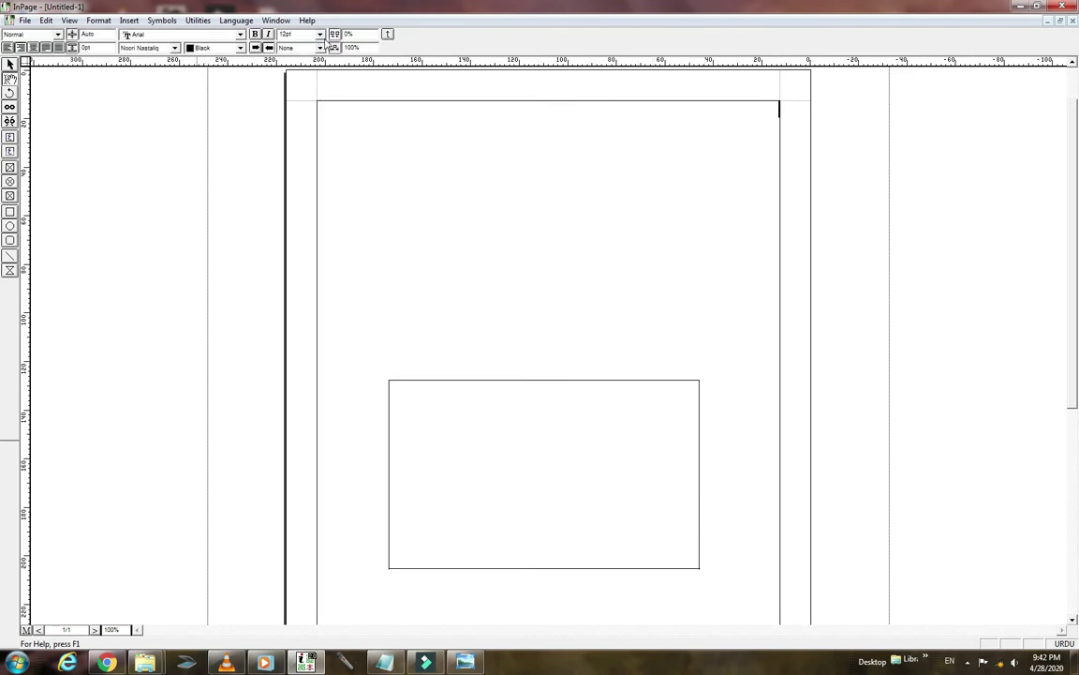
left_click(320, 34)
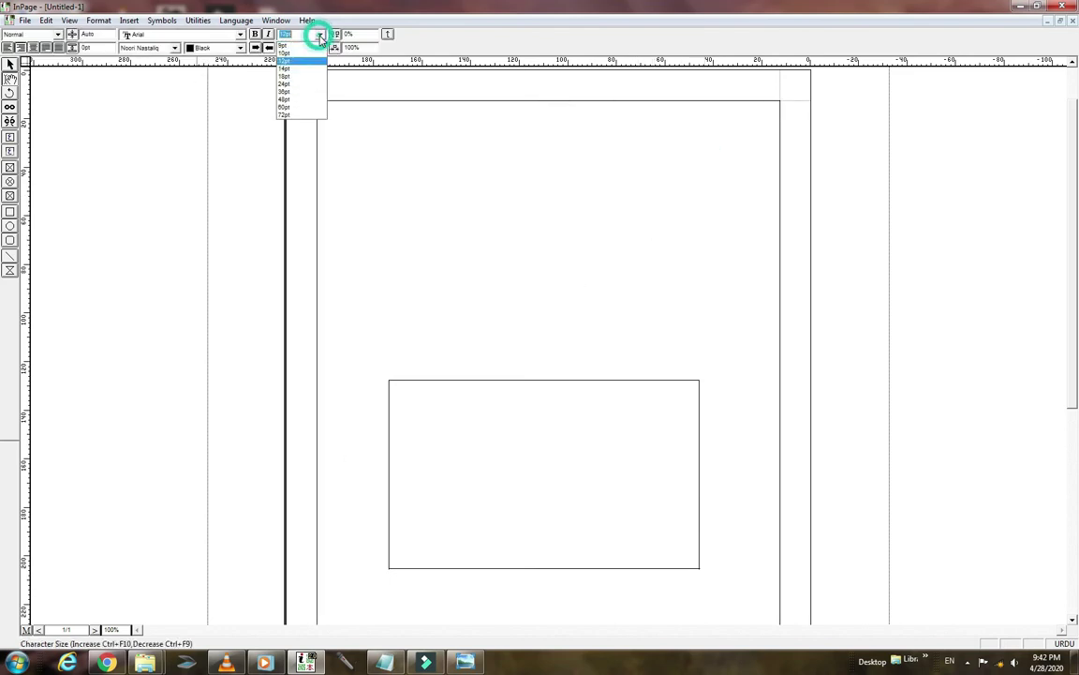
left_click(306, 113)
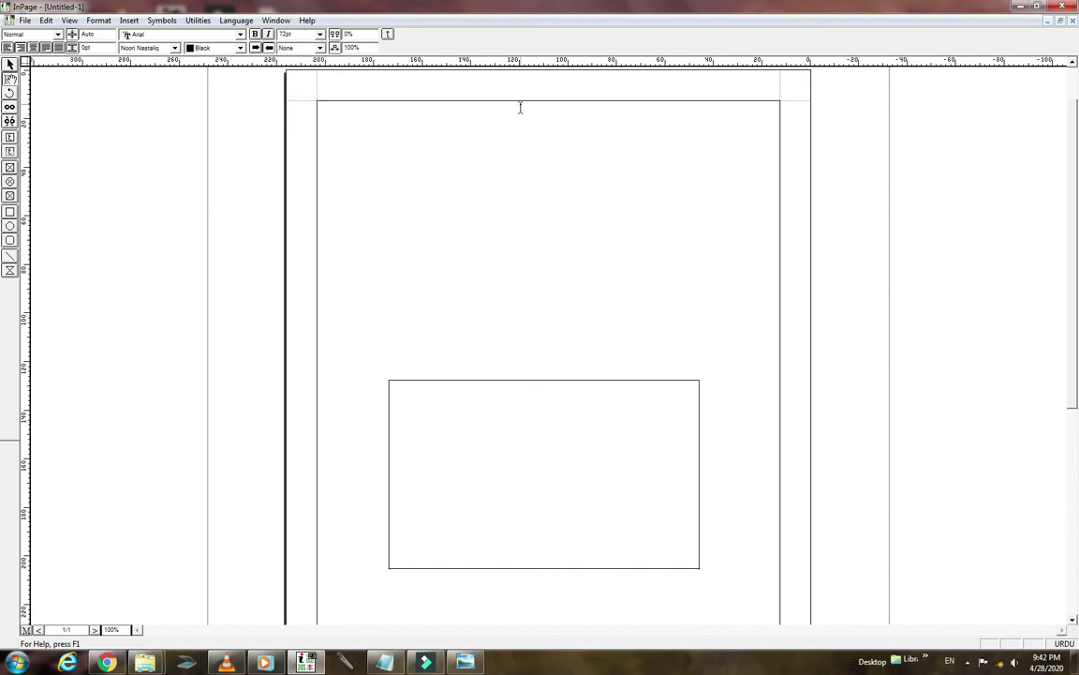
type("الل")
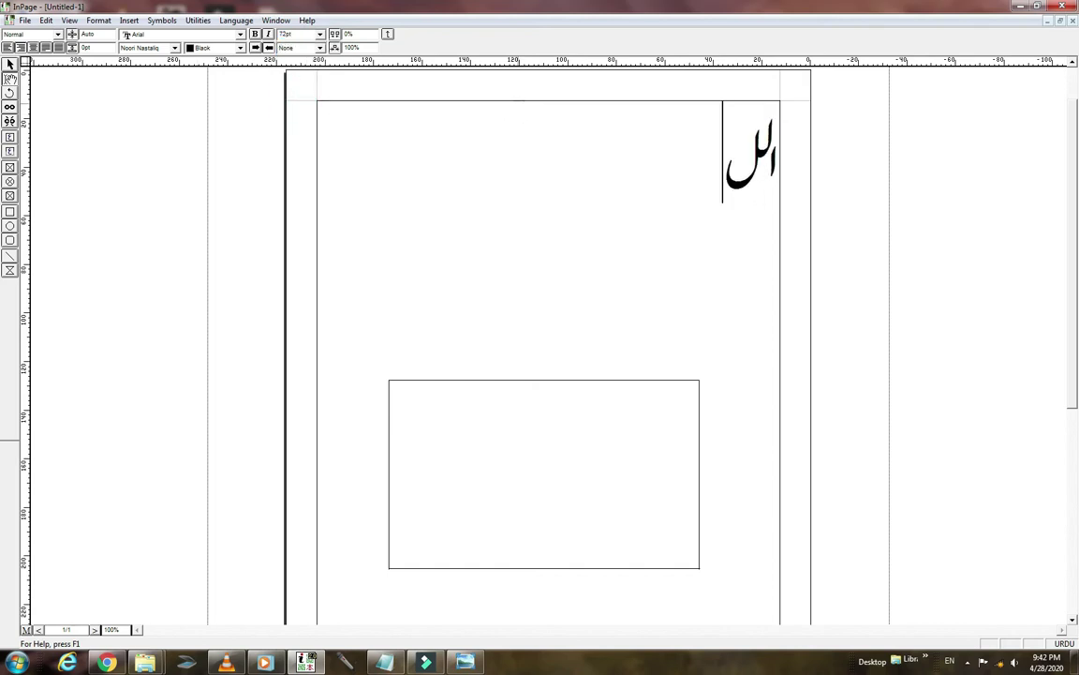
type("ہ اکبر")
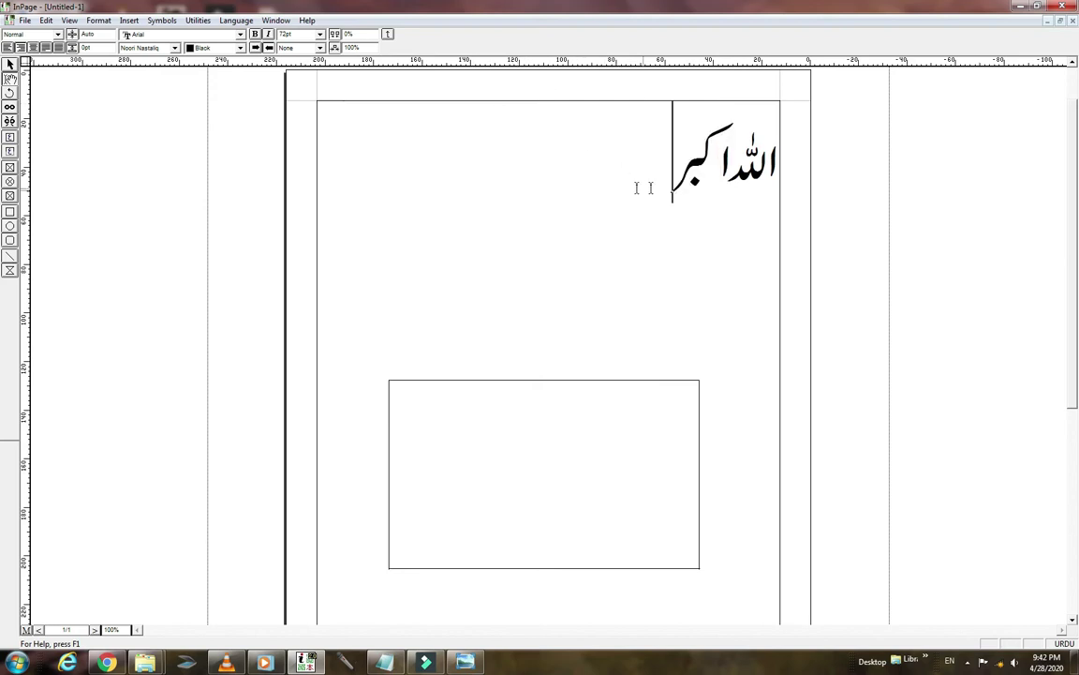
left_click_drag(778, 165, 671, 182)
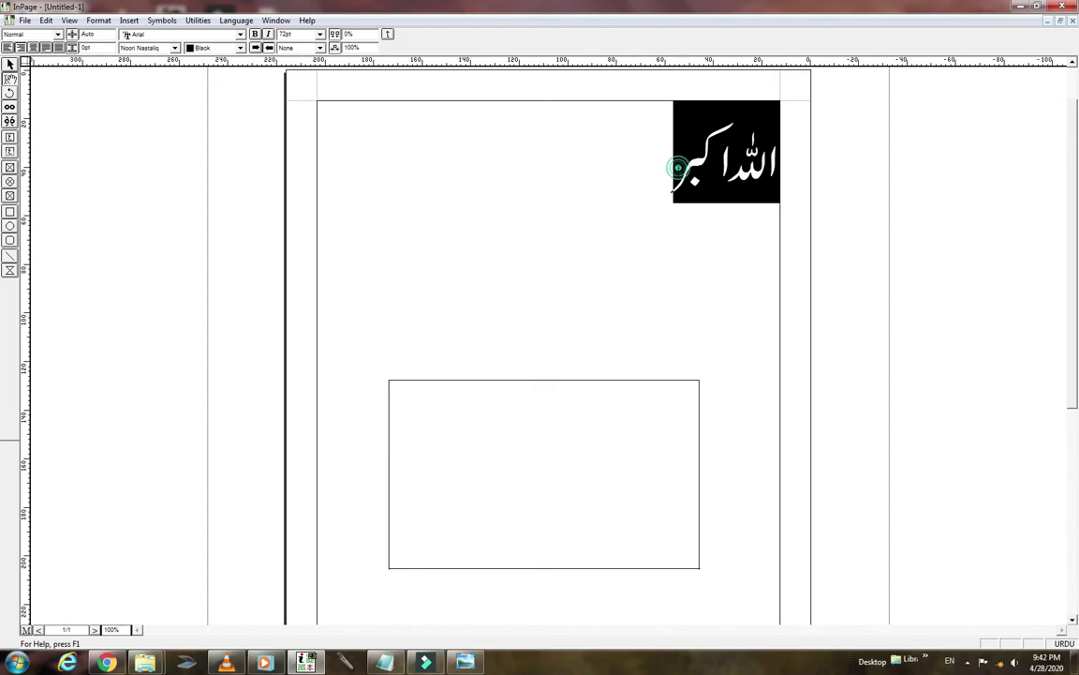
left_click(655, 210)
key("ctrl+a")
left_click(653, 206)
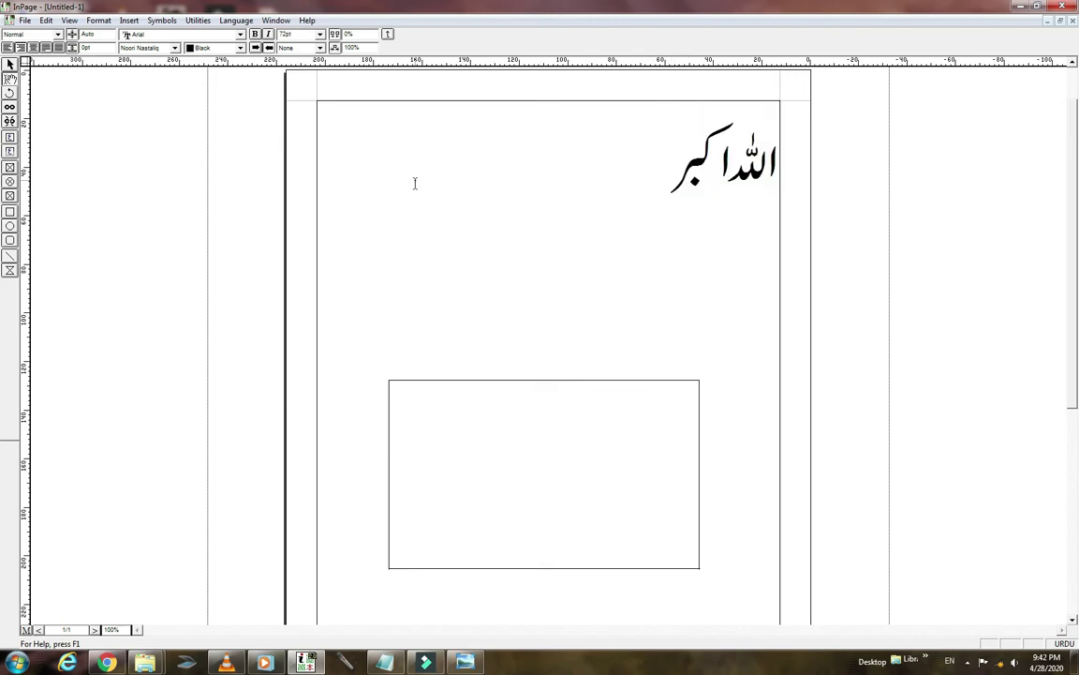
Copy the main text box containing "اللہ اکبر" as an object and minimise InPage.
left_click(10, 65)
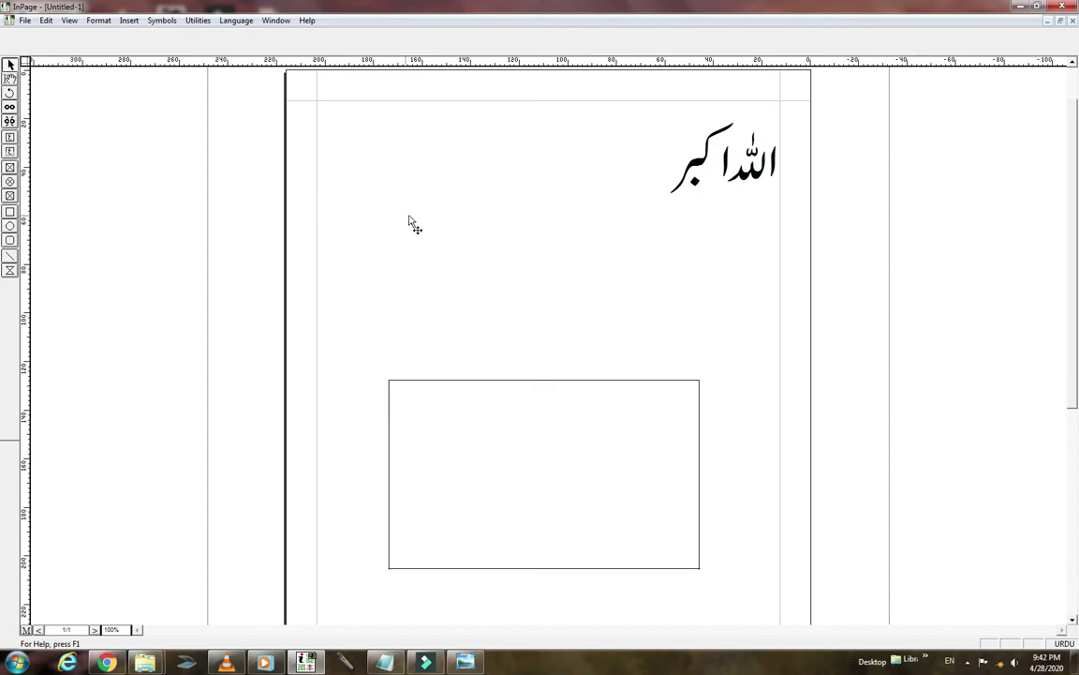
left_click(440, 232)
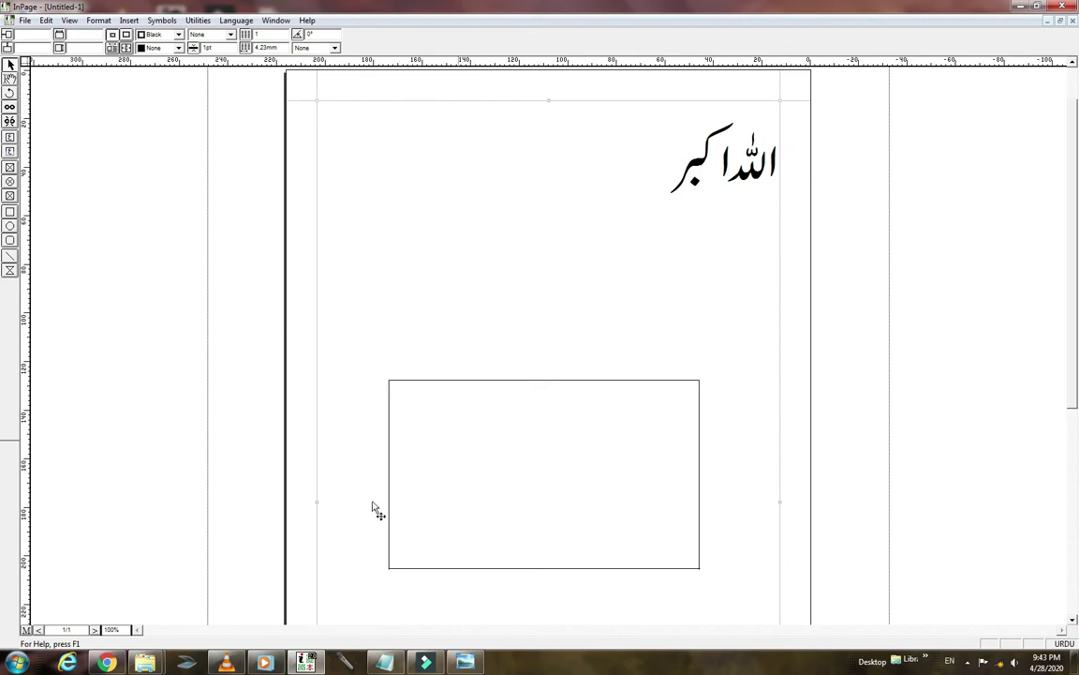
right_click(418, 181)
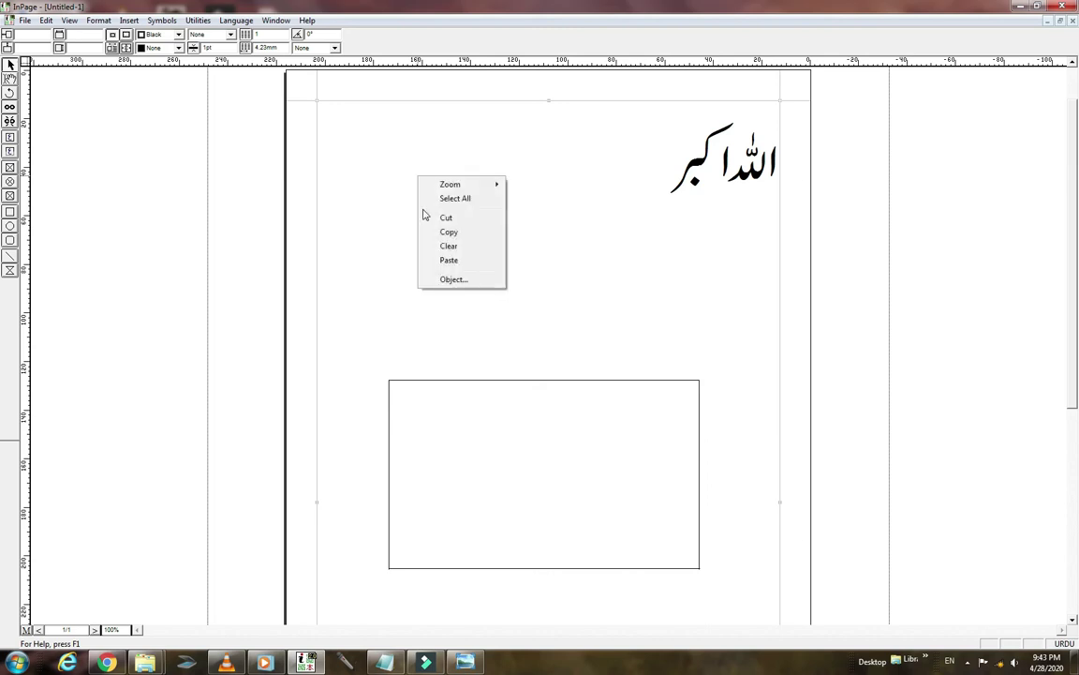
left_click(453, 233)
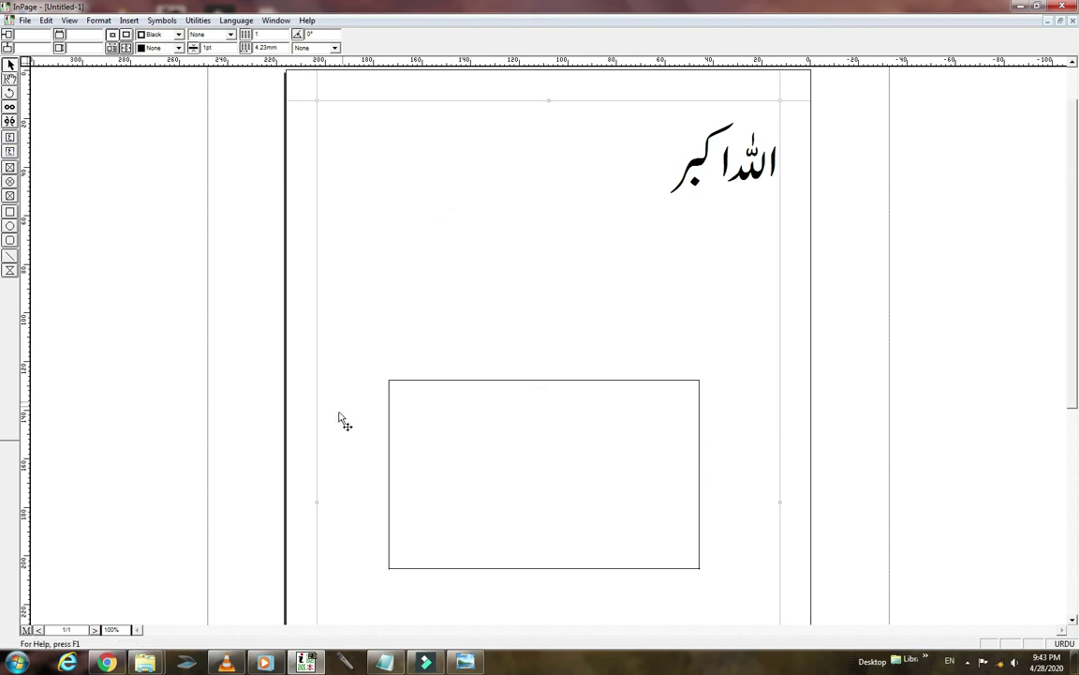
left_click(1019, 8)
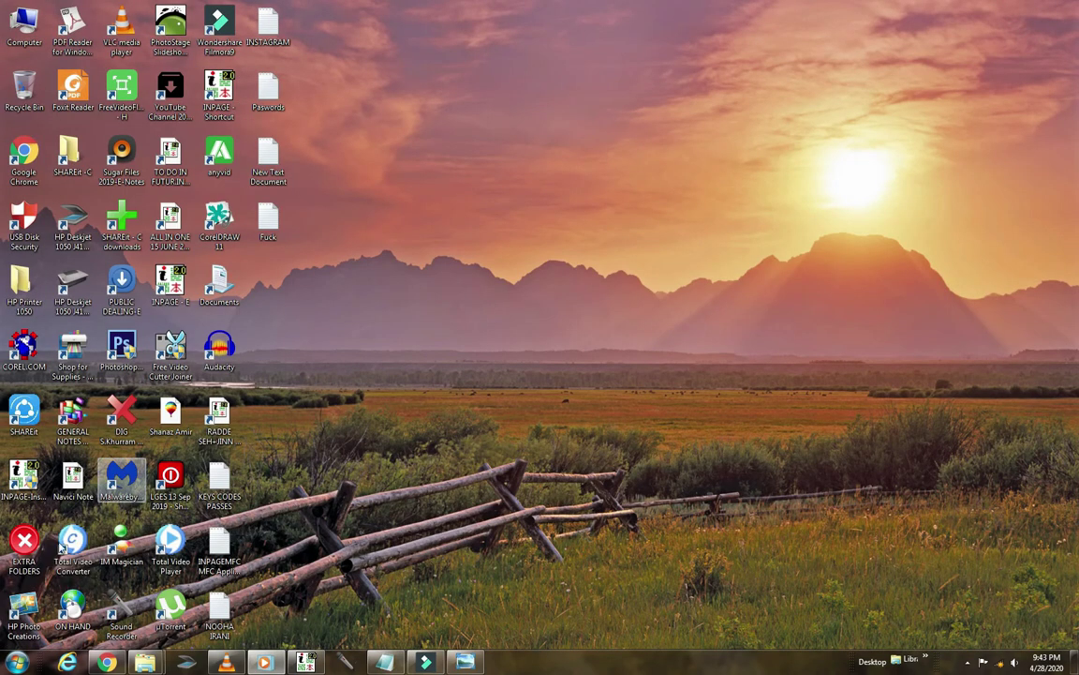
Switch to CorelDRAW 9, create a new graphic and paste the copied InPage text onto the page.
left_click(17, 660)
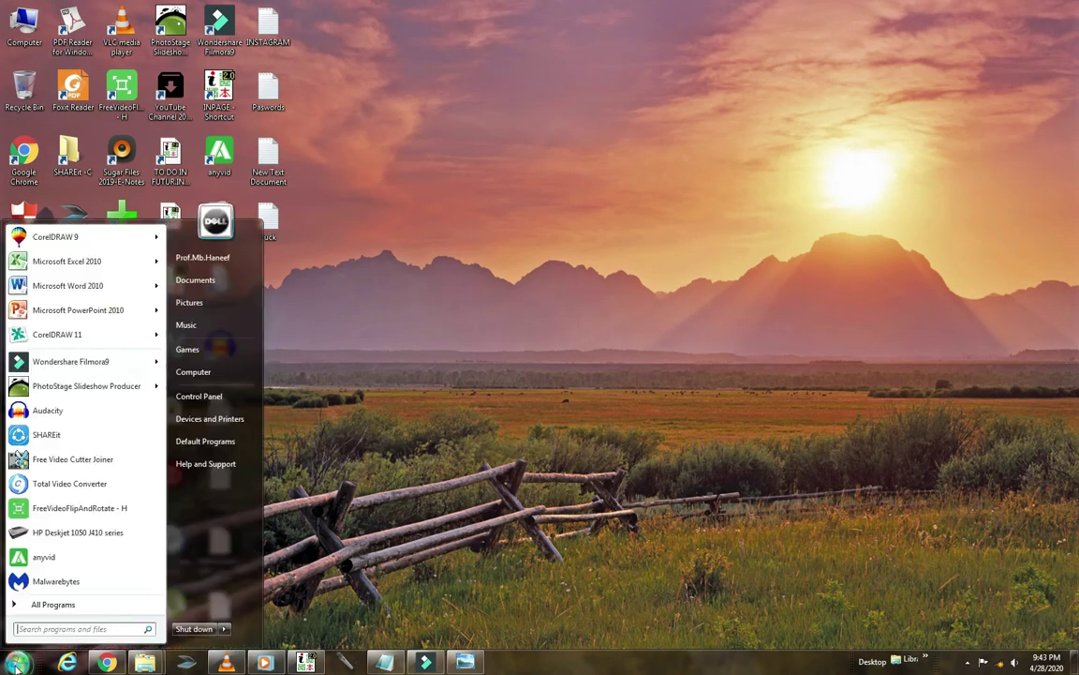
left_click(36, 240)
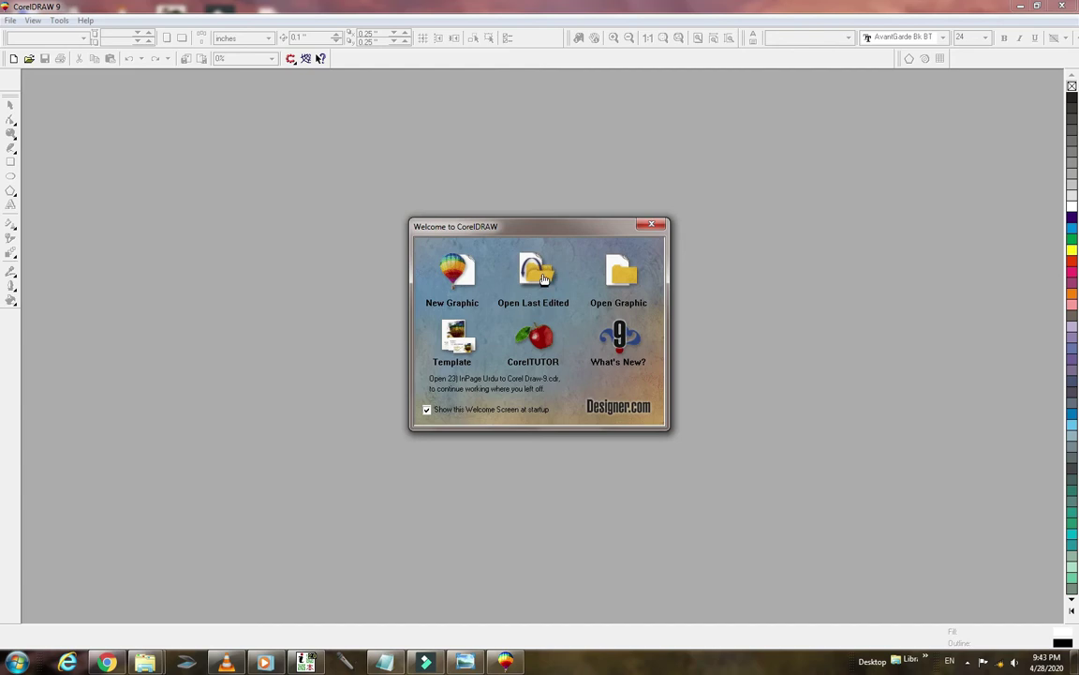
left_click(453, 266)
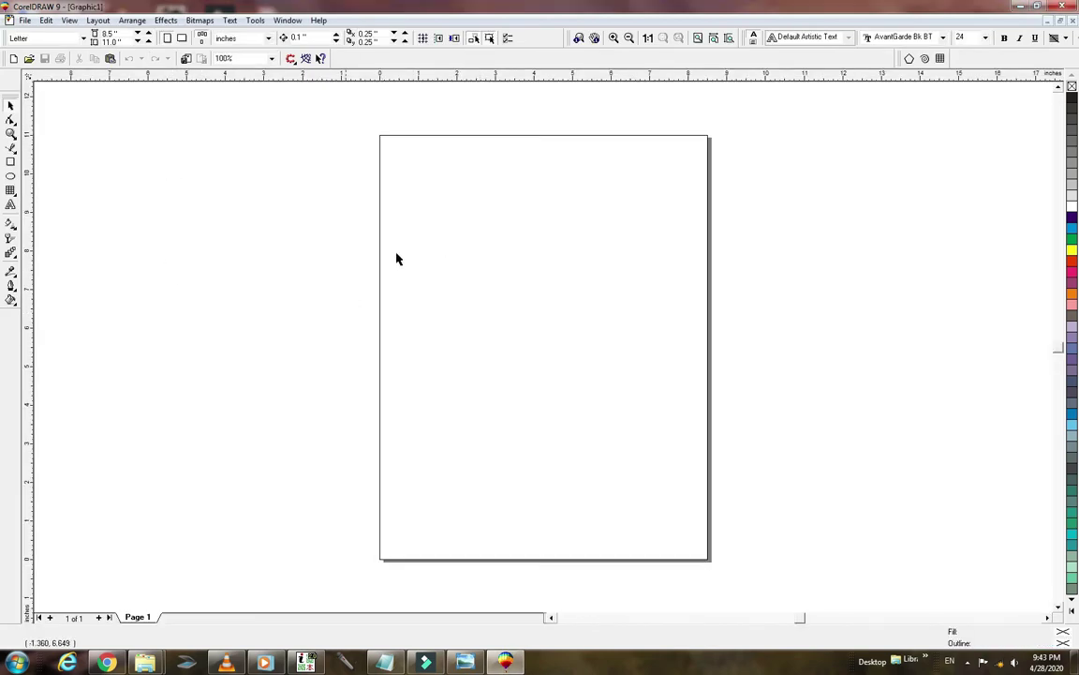
right_click(555, 314)
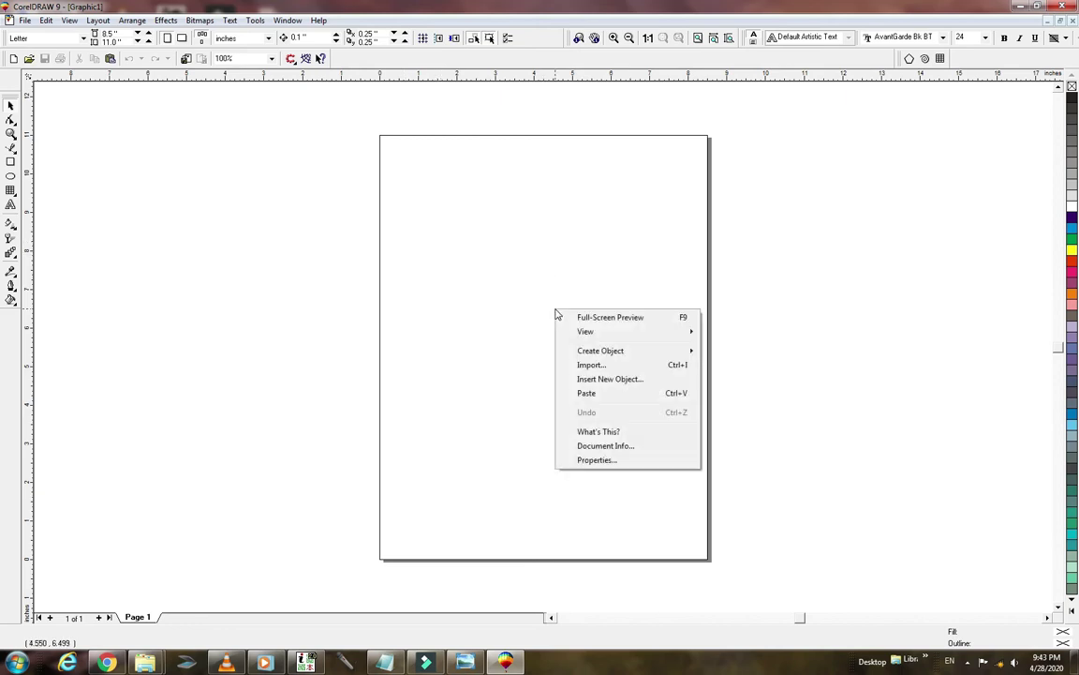
left_click(586, 393)
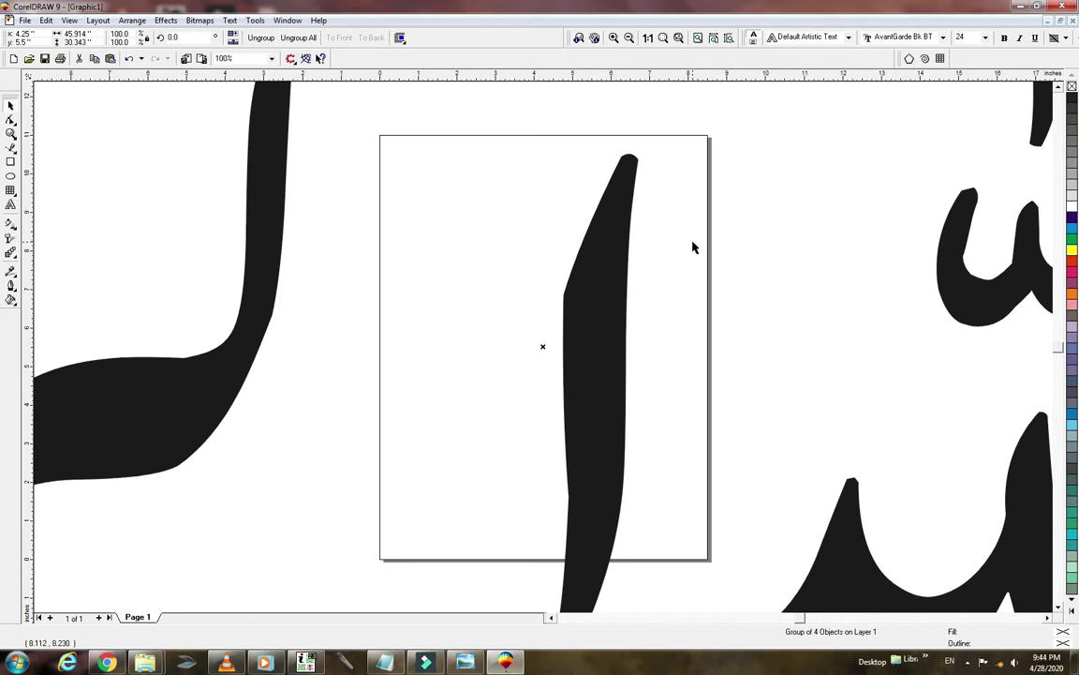
Scale the pasted text group down to about 6.25 by 4.13 inches so it fits inside the page.
key("F3")
key("F3")
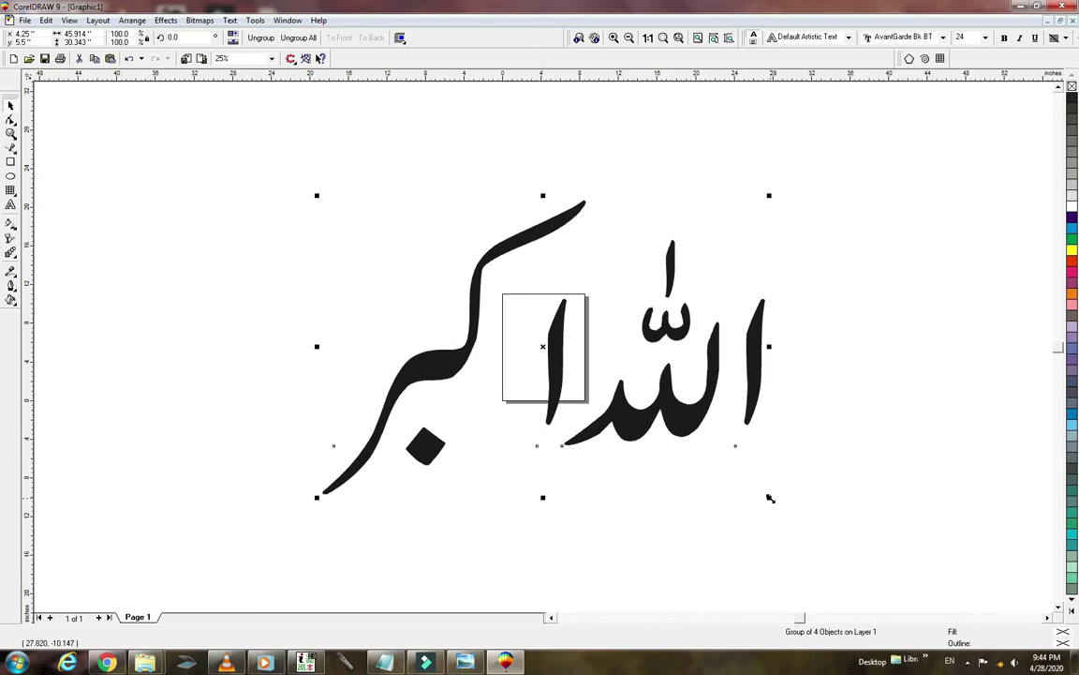
left_click_drag(769, 497, 760, 487)
left_click_drag(741, 468, 577, 371)
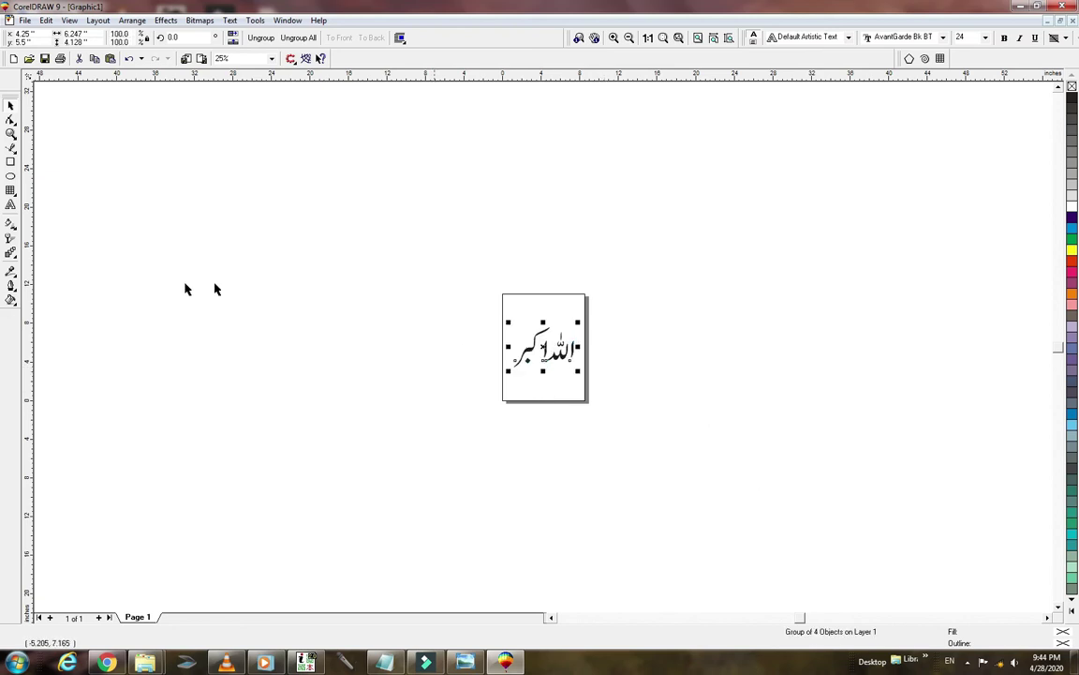
Shrink the text group further to about 1.54 by 1.02 inches and move it to about X 5.65, Y 5.68 inches.
left_click(11, 138)
left_click(38, 141)
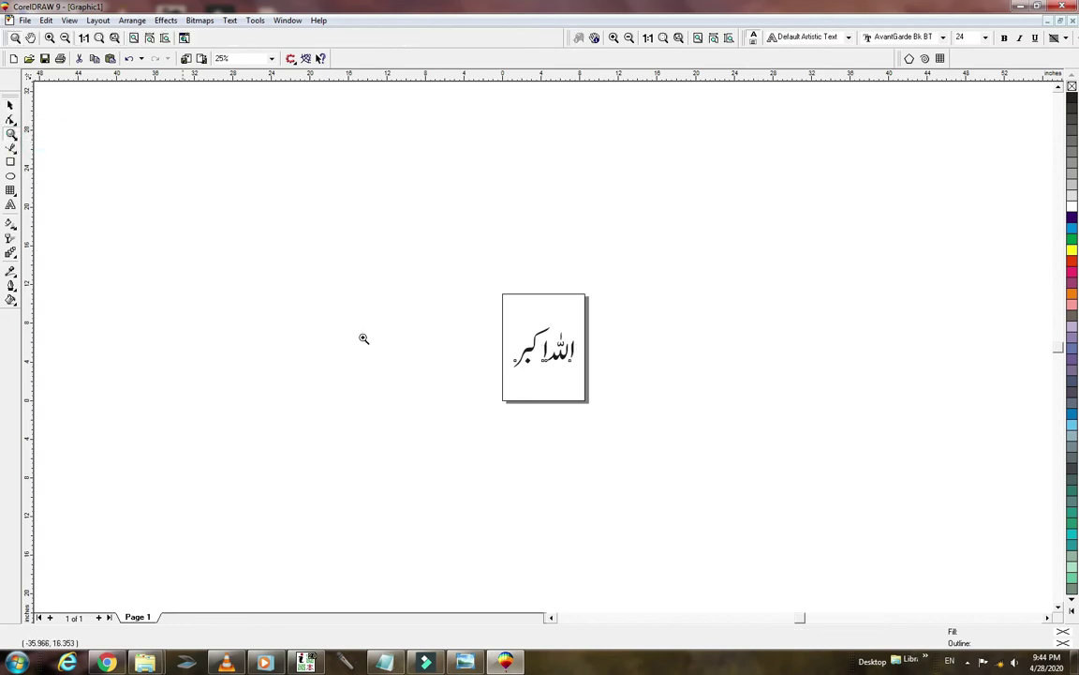
left_click_drag(472, 320, 613, 386)
key("space")
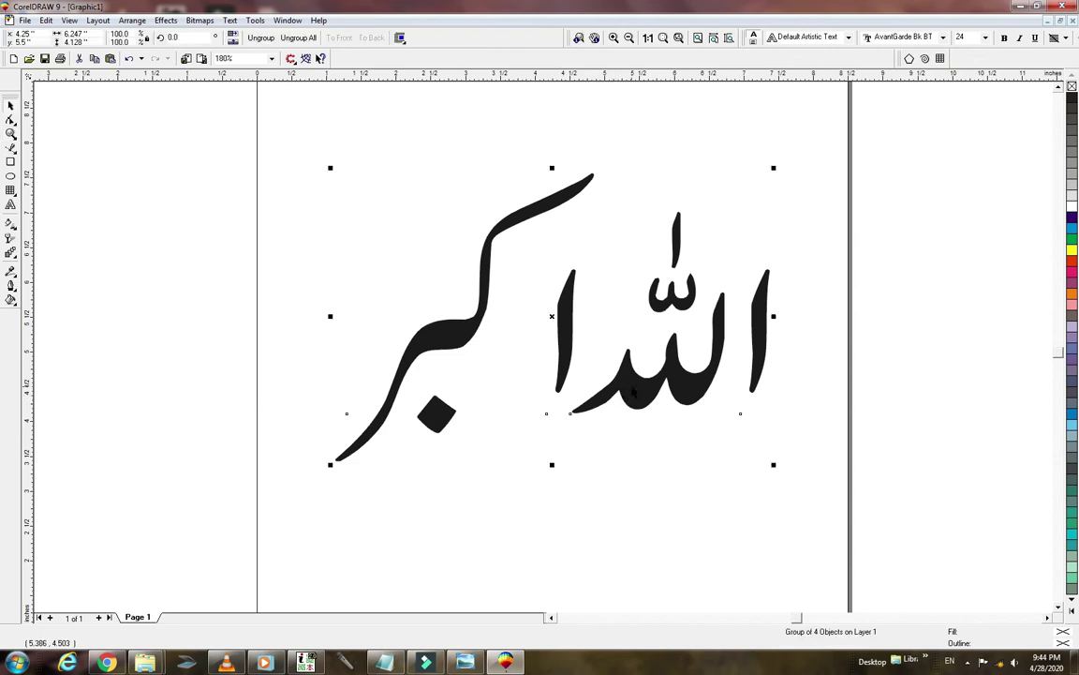
left_click_drag(773, 466, 611, 356)
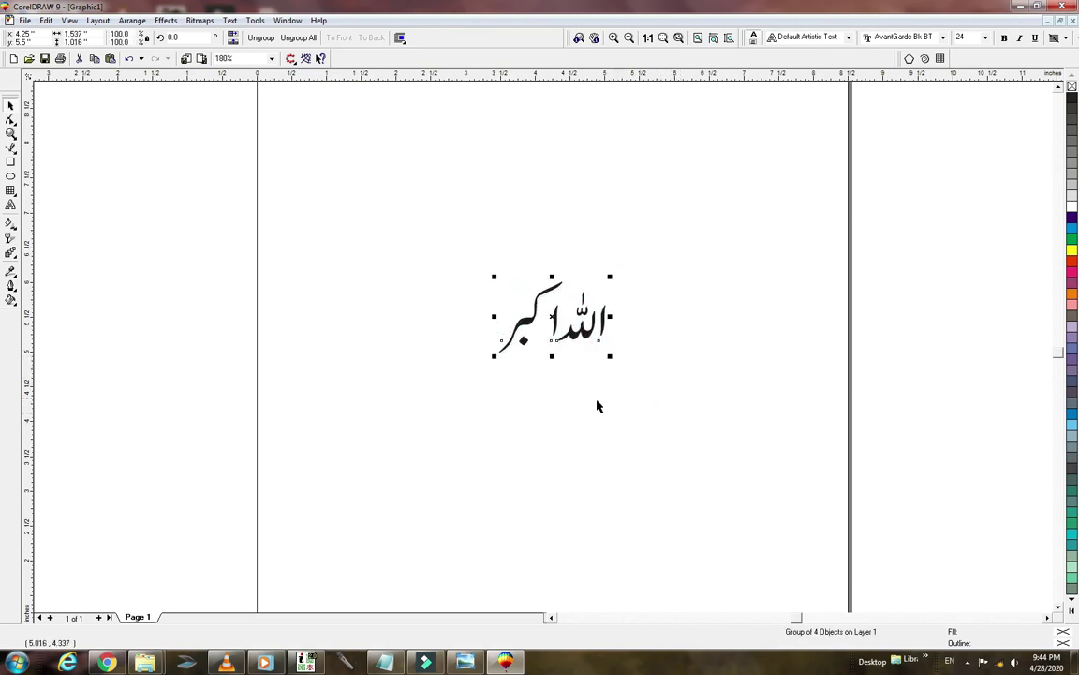
left_click(553, 319)
left_click(554, 319)
left_click_drag(554, 319, 648, 305)
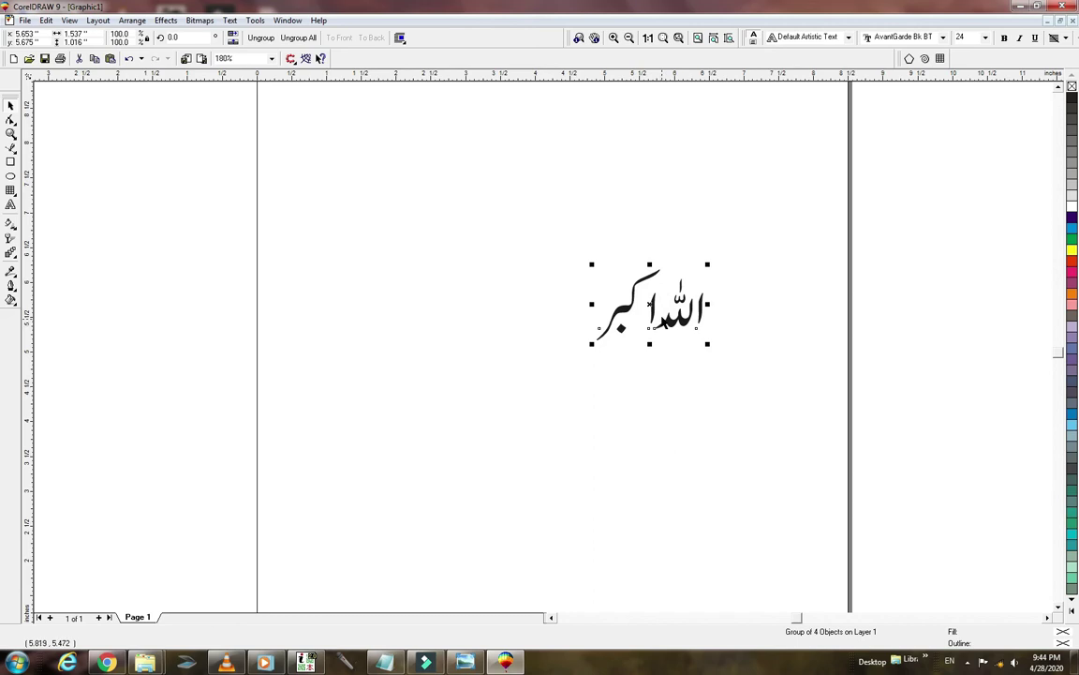
Try red, blue and magenta fills on the text group.
left_click(1072, 265)
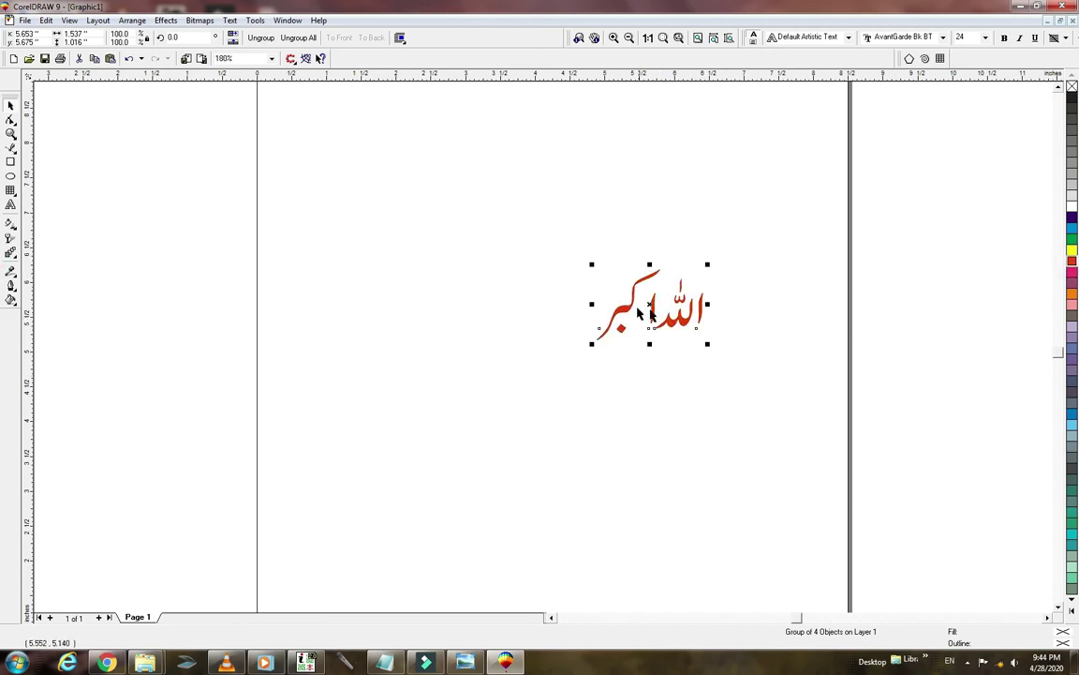
left_click(584, 388)
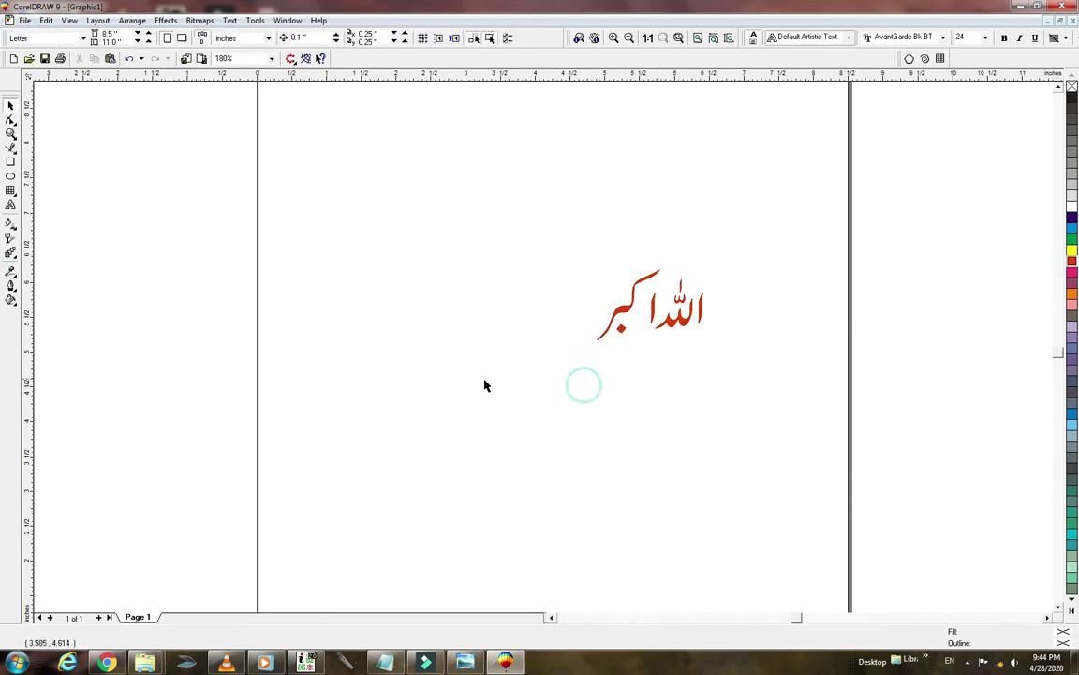
left_click(629, 316)
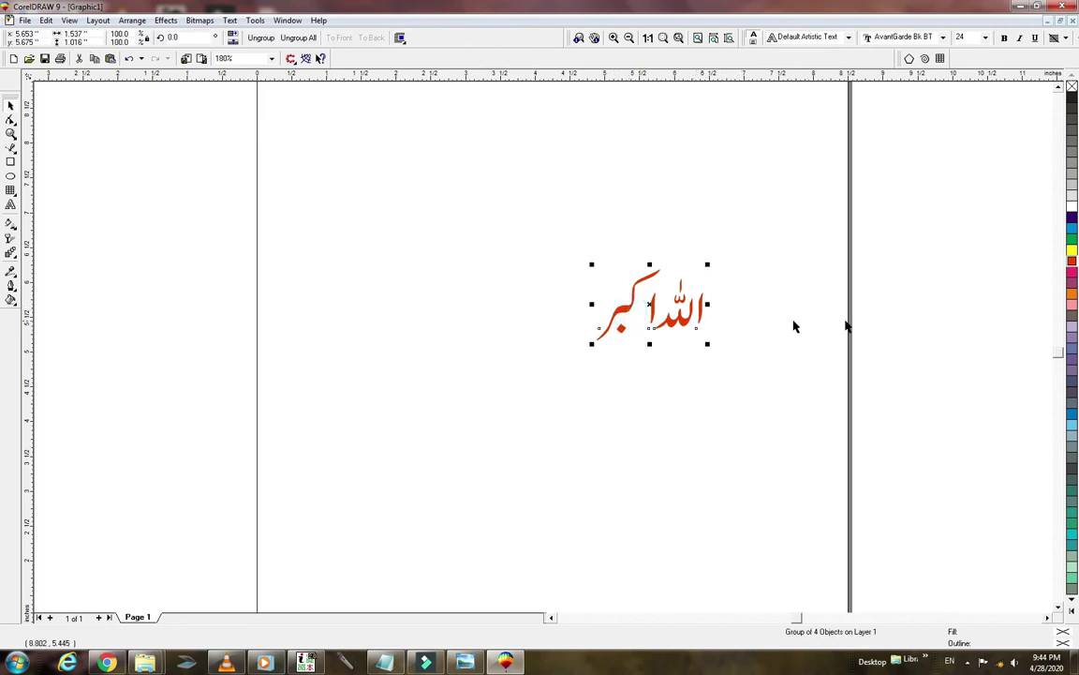
left_click(1072, 229)
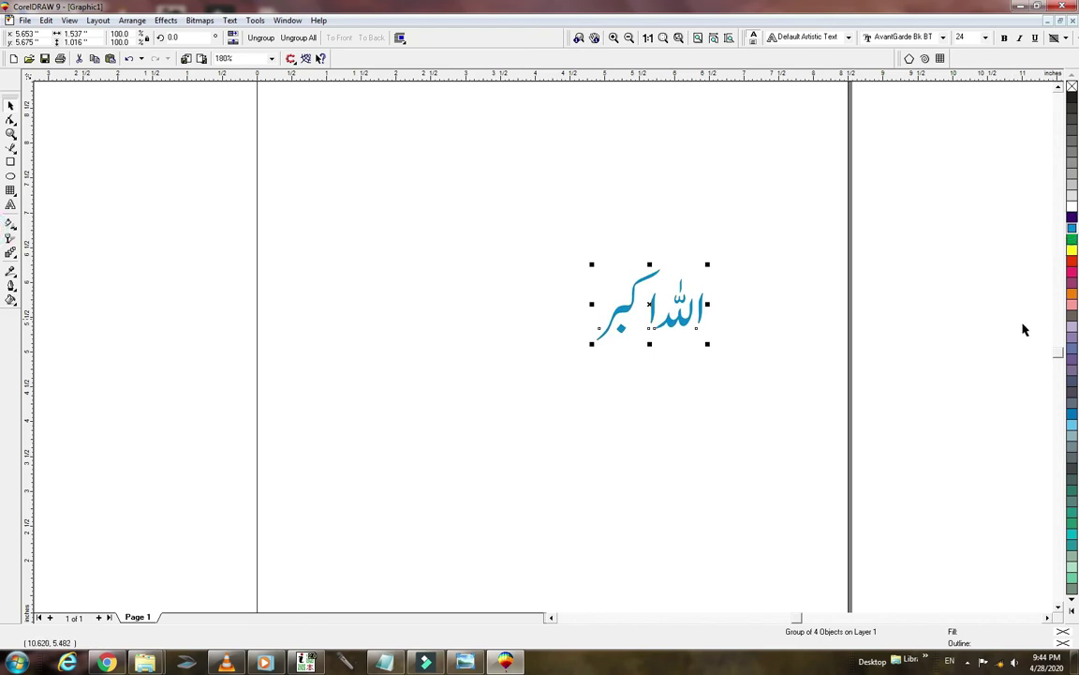
left_click(1072, 271)
Fill the text group with green and move it to about X 3.63, Y 5.61 inches.
left_click(1072, 240)
left_click_drag(652, 305, 539, 323)
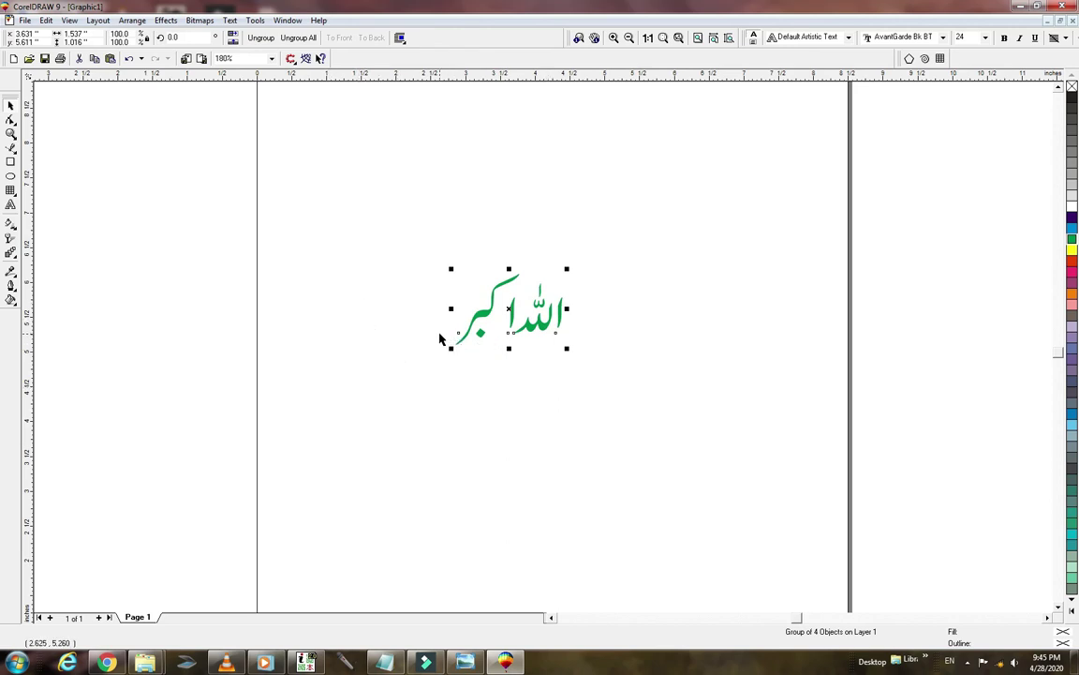
left_click(553, 378)
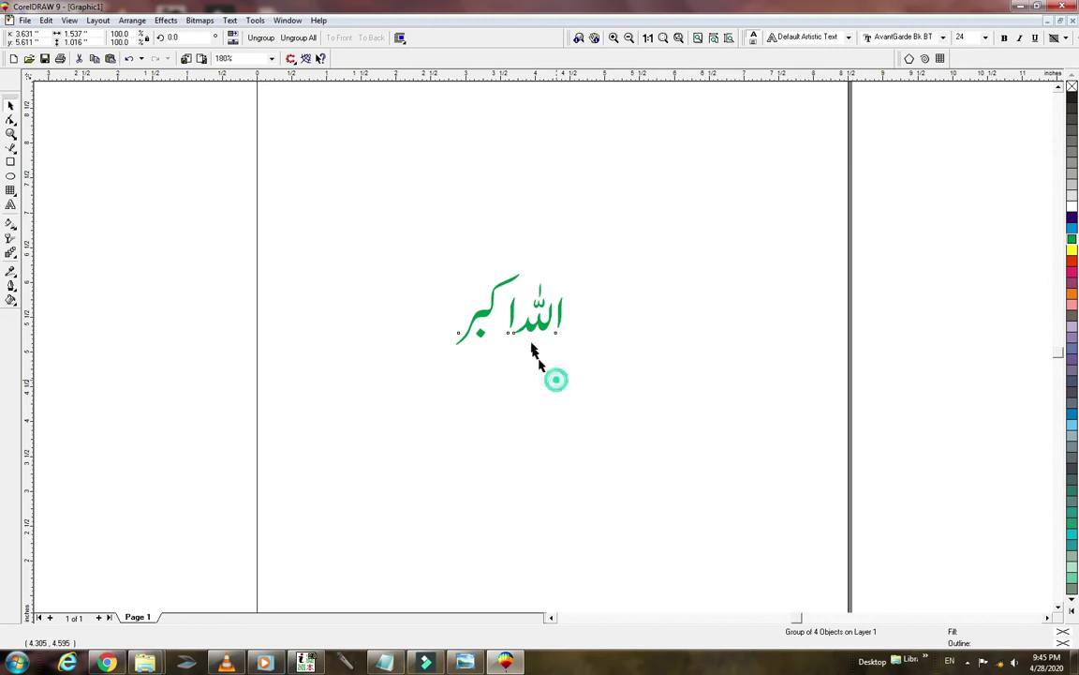
Ungroup the green text group into its separate text objects.
left_click(529, 333)
right_click(529, 332)
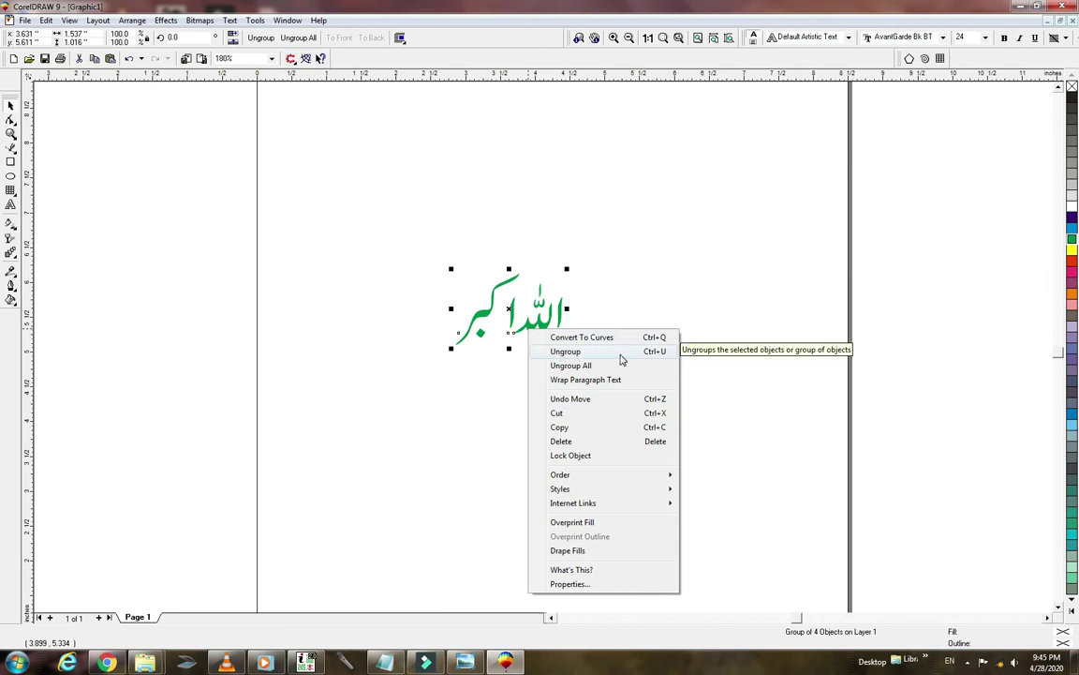
left_click(455, 364)
left_click(433, 281)
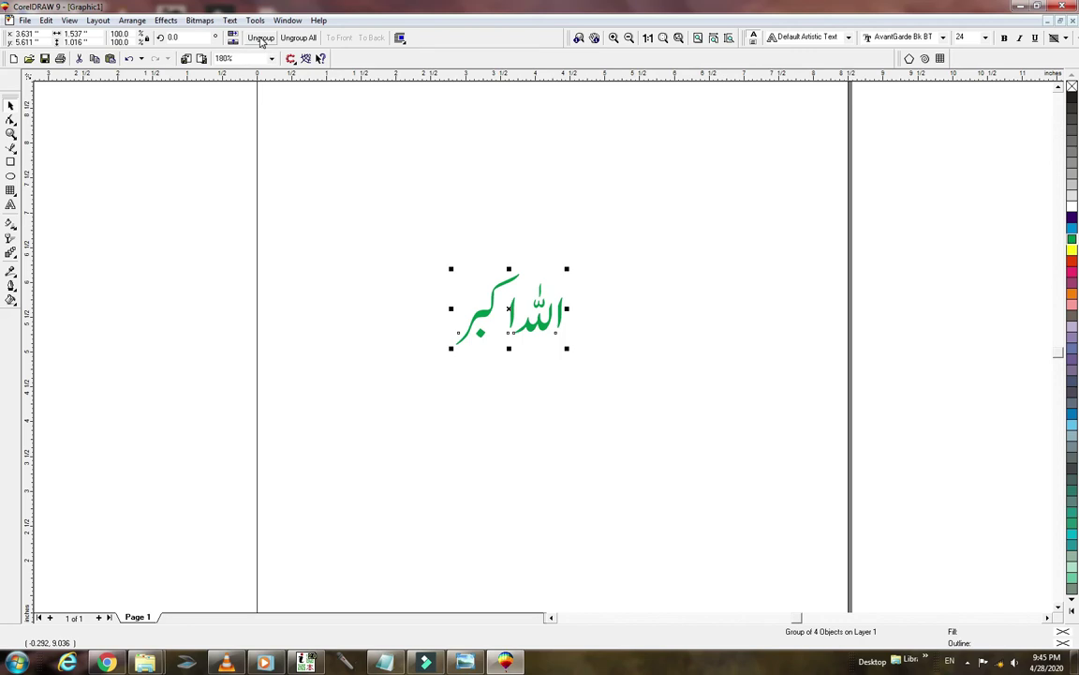
right_click(484, 321)
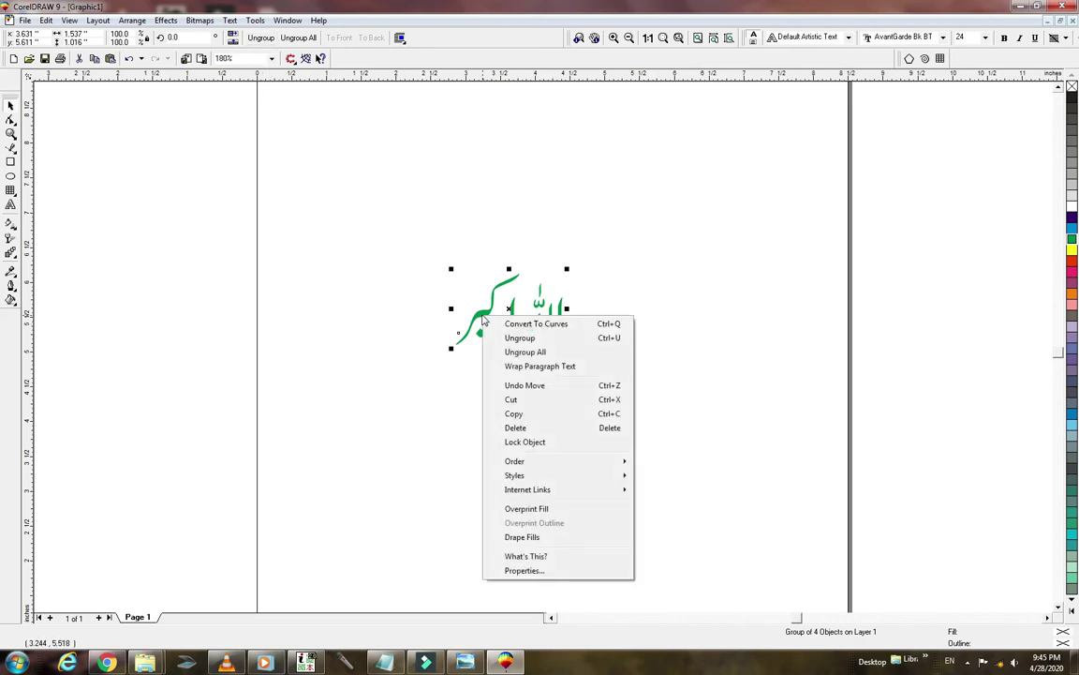
left_click(519, 339)
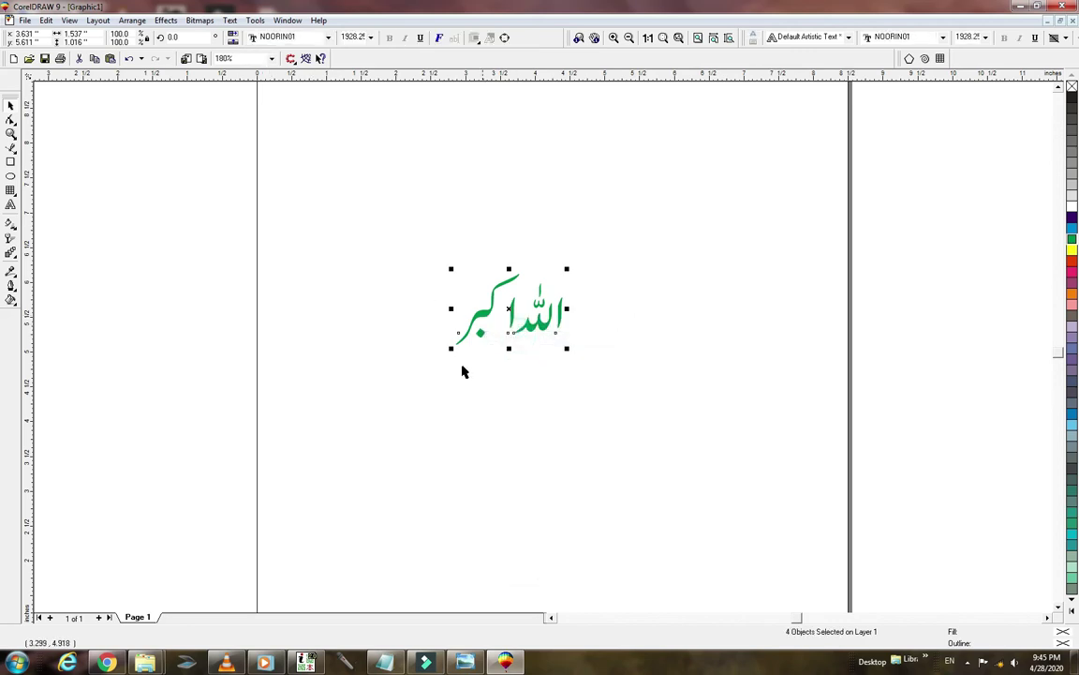
left_click(461, 366)
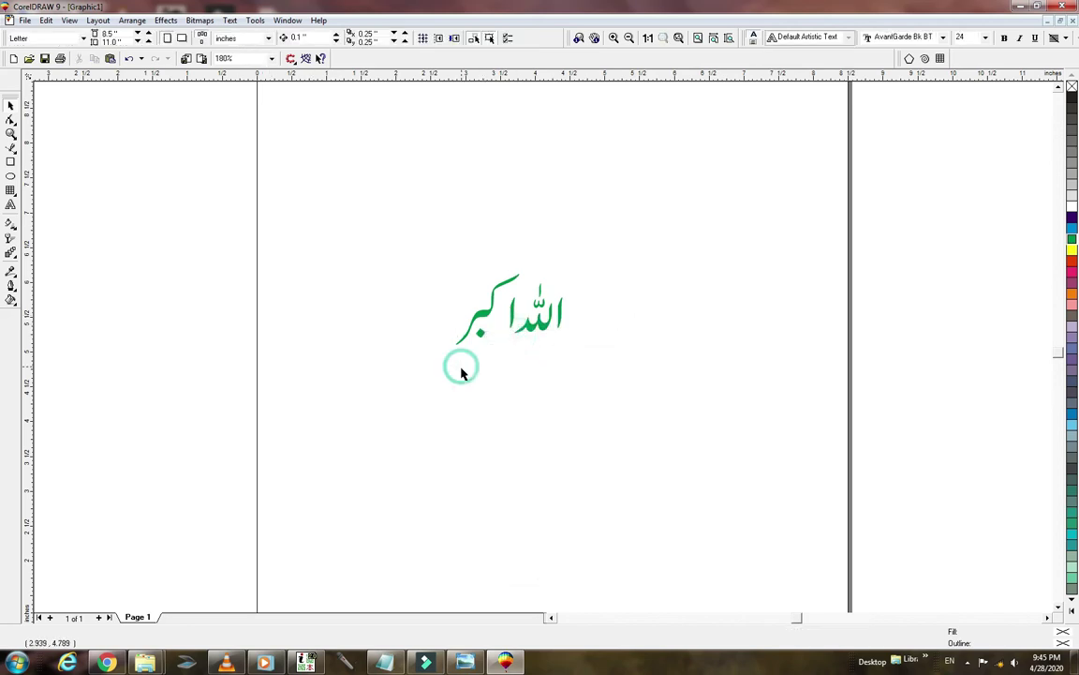
Move the "کبر" piece closer to the neighbouring alef, centring it at about X 3.42, Y 5.56 inches.
left_click(484, 319)
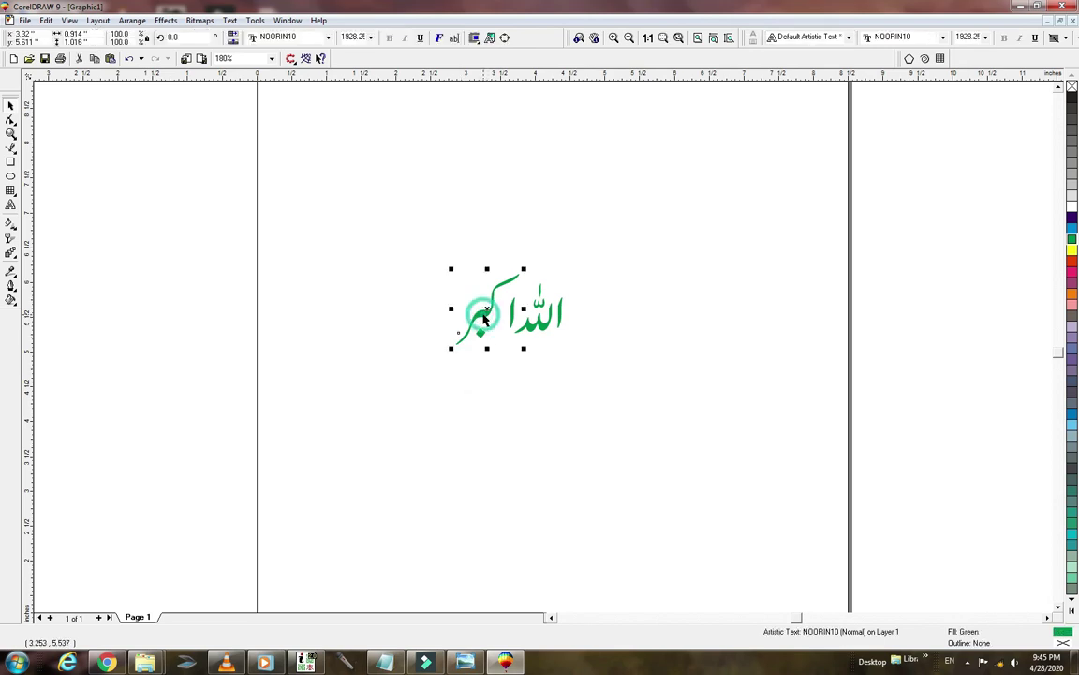
left_click_drag(426, 255, 577, 366)
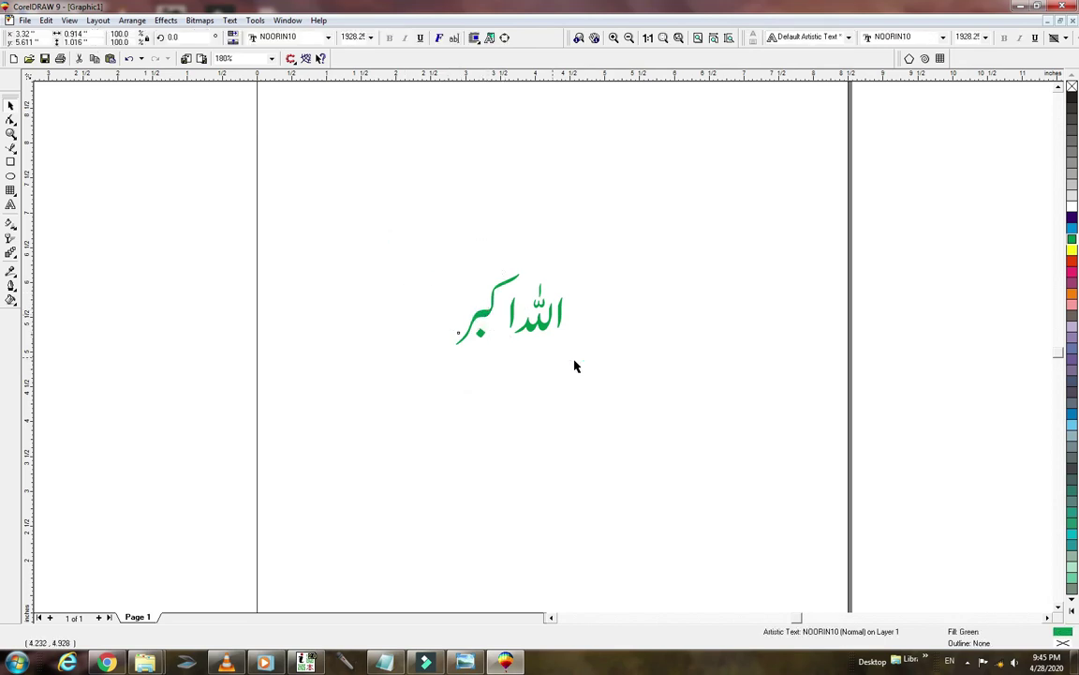
left_click(12, 134)
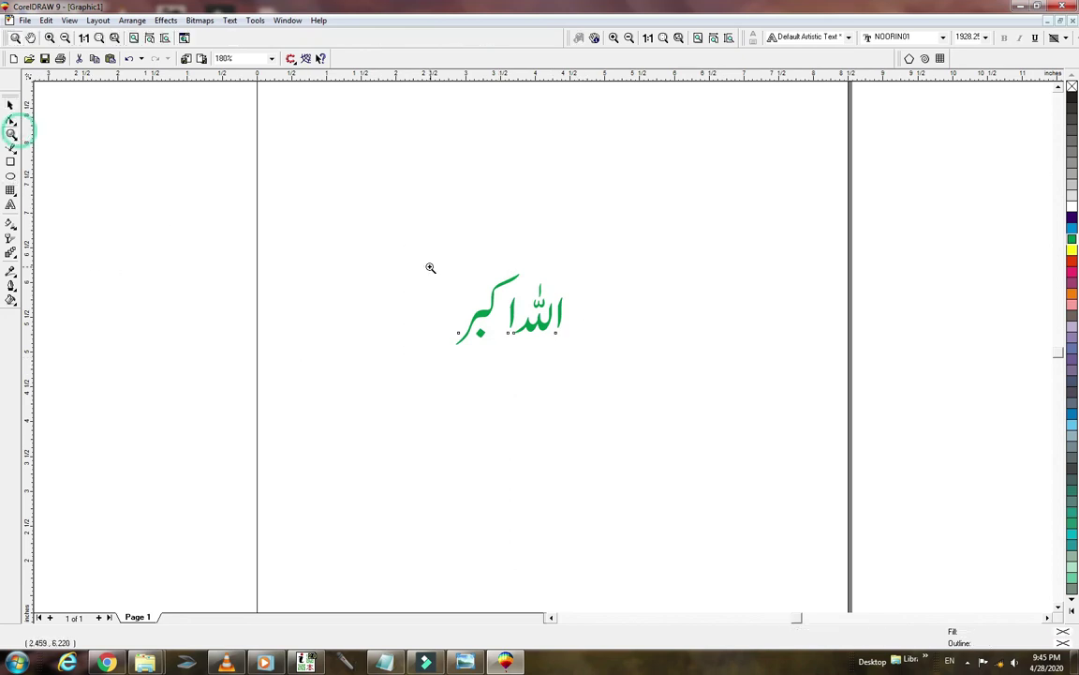
left_click_drag(362, 244, 641, 393)
key("space")
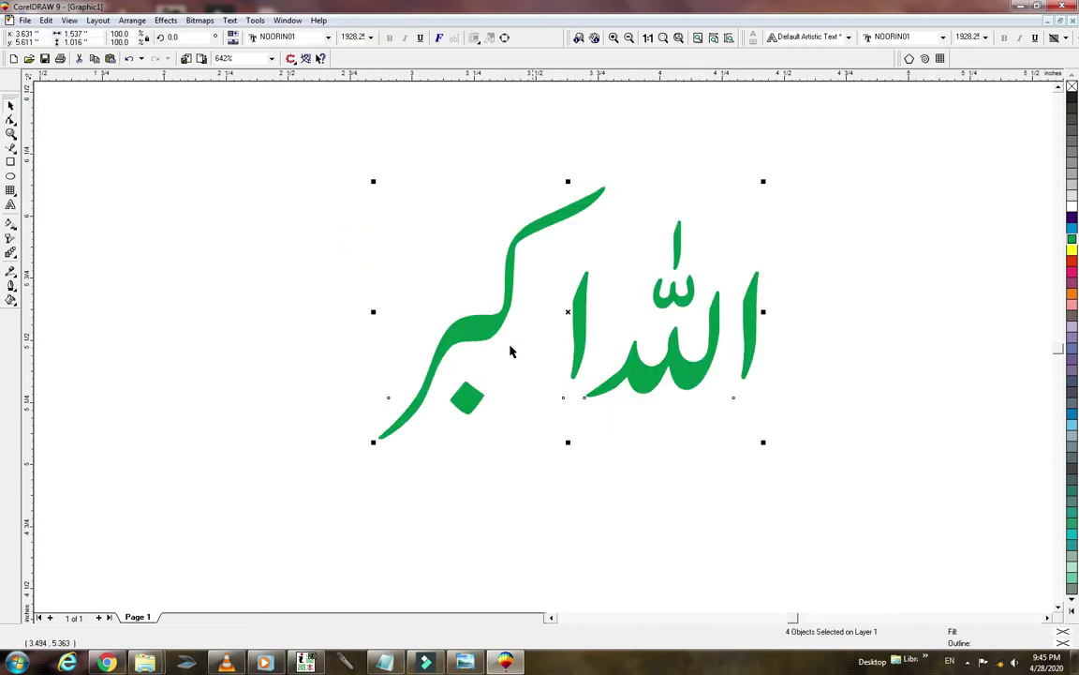
left_click(268, 390)
left_click_drag(472, 335, 469, 368)
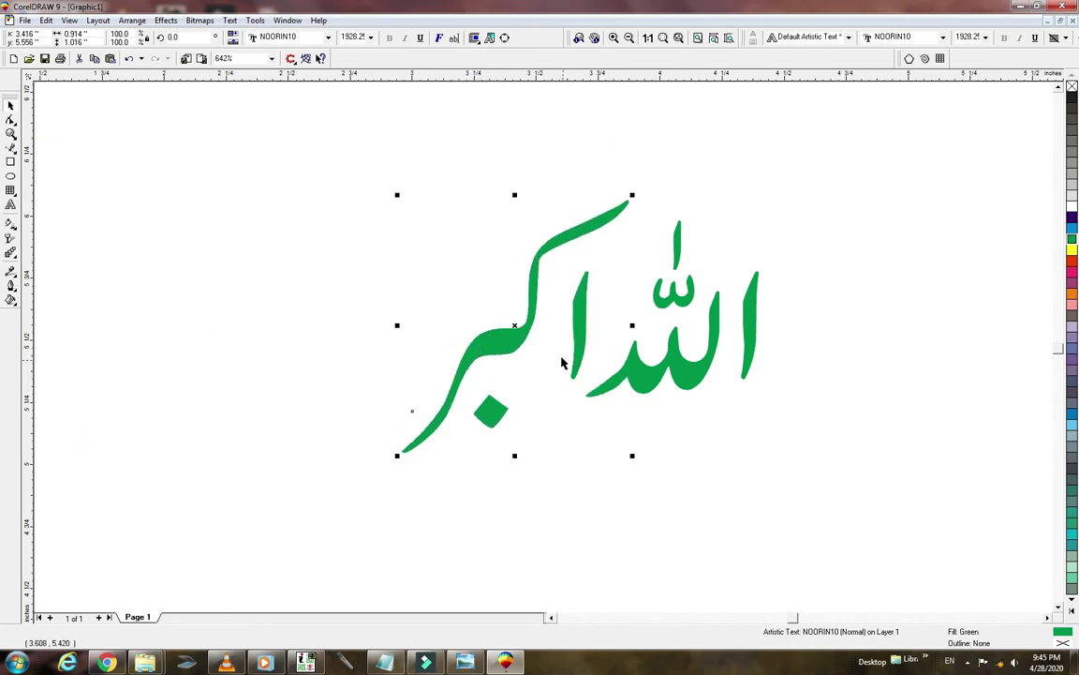
Shift the alef of "اللہ" and the alef of "اکبر" slightly to the left as separate pieces.
left_click(751, 351)
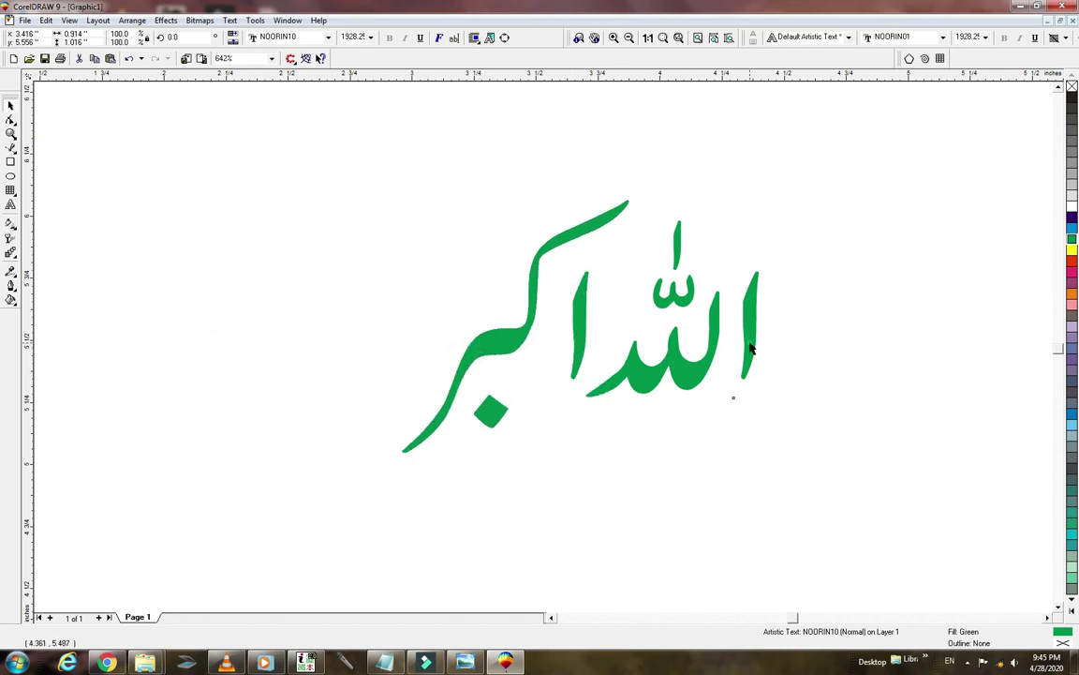
left_click(744, 343)
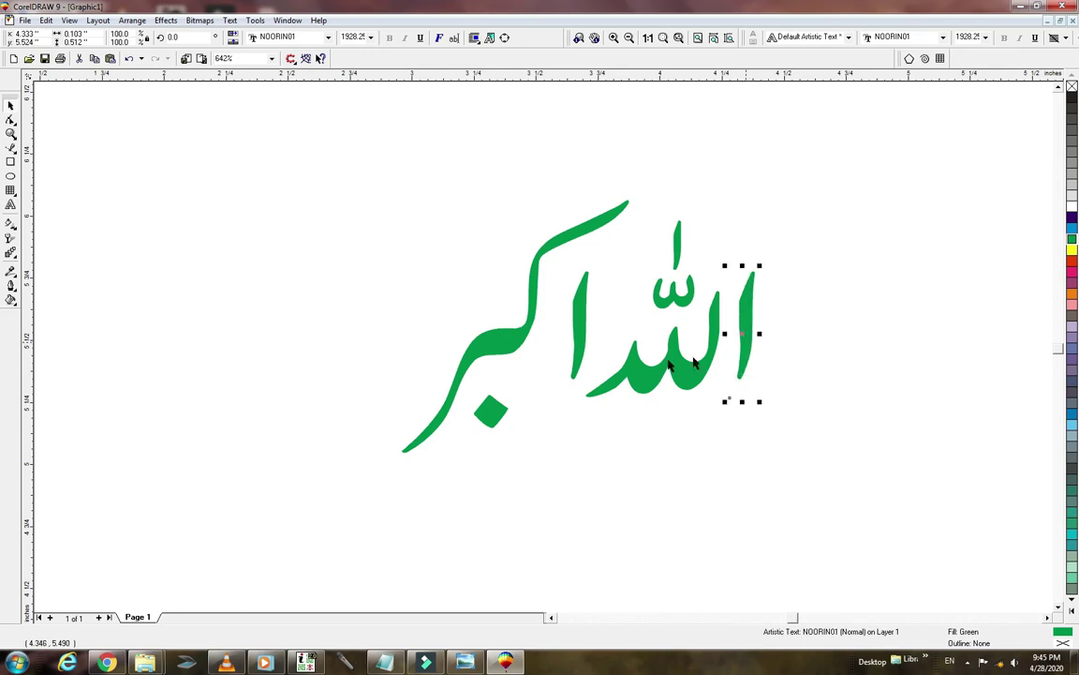
left_click_drag(584, 343, 581, 422)
left_click(581, 422)
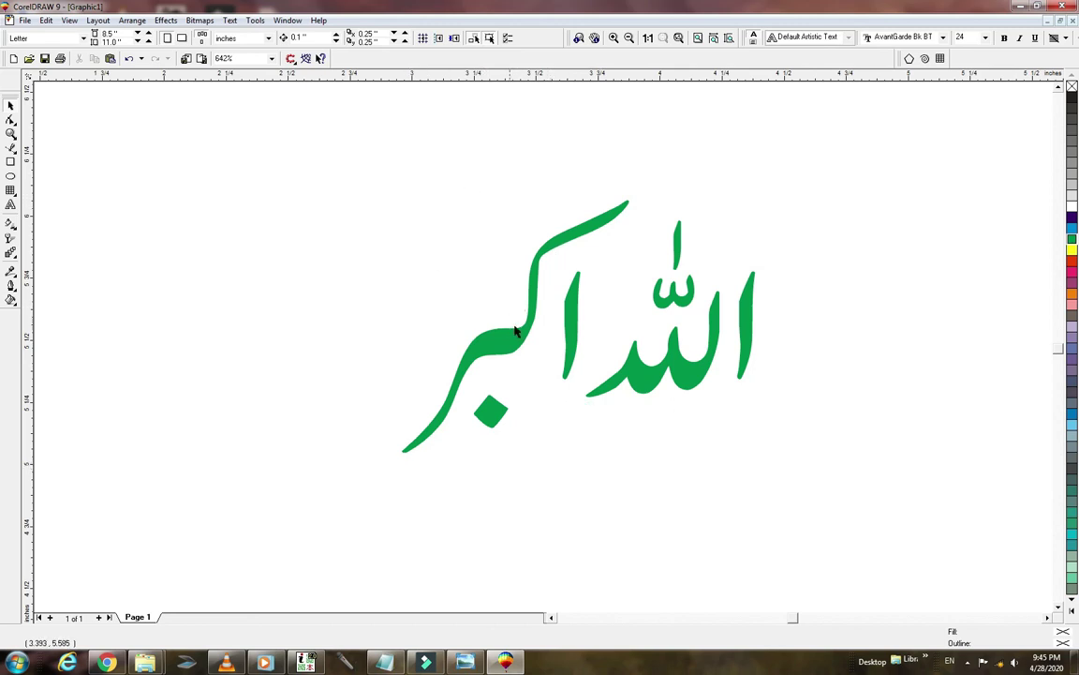
Group all four text pieces again and move the group to about X 3.36, Y 5.79 inches.
left_click(850, 204)
mouse_move(269, 166)
left_mouse_down()
mouse_move(496, 260)
mouse_move(656, 356)
left_mouse_up()
left_click_drag(784, 430, 885, 512)
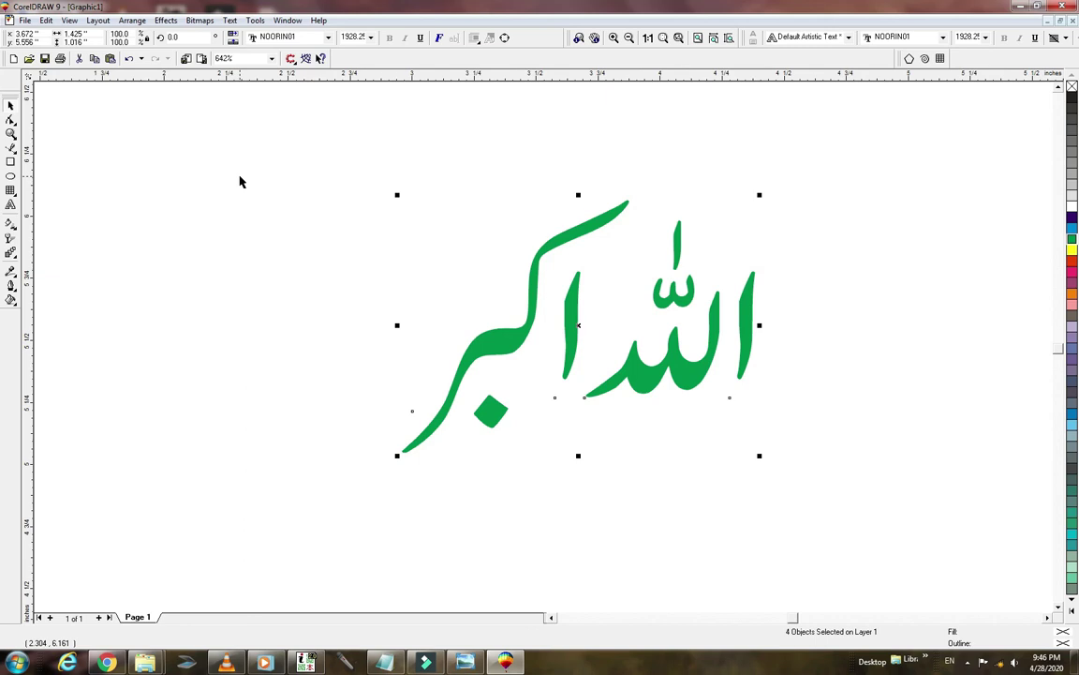
key("ctrl+g")
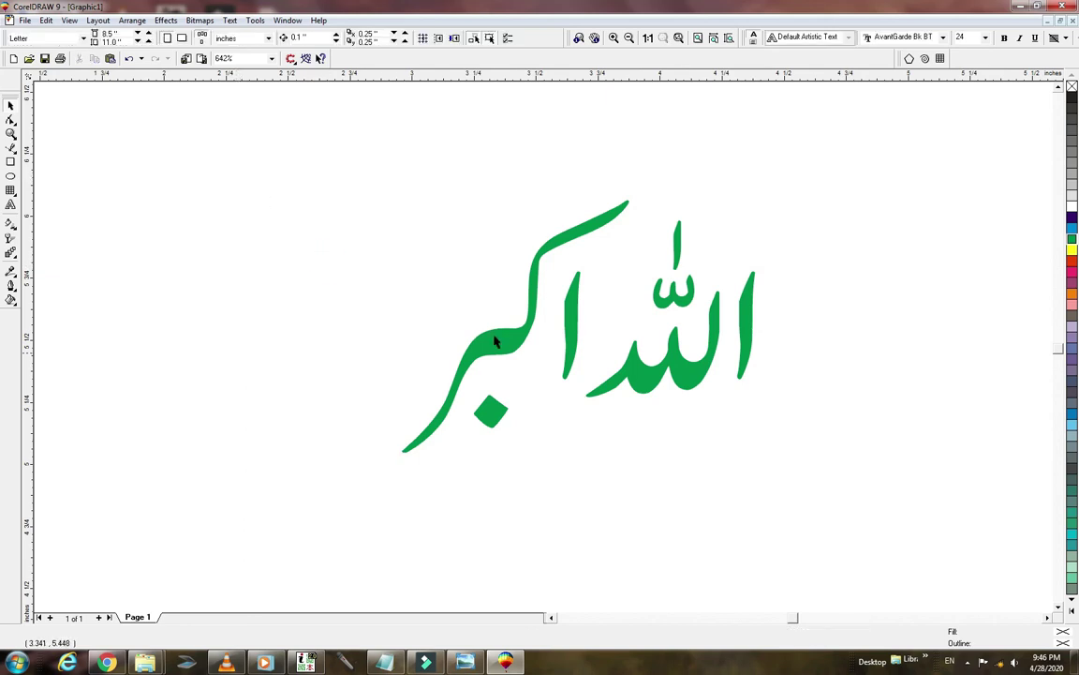
mouse_move(489, 344)
left_mouse_down()
mouse_move(326, 320)
mouse_move(323, 332)
mouse_move(616, 424)
mouse_move(649, 416)
left_mouse_up()
key("ctrl+z")
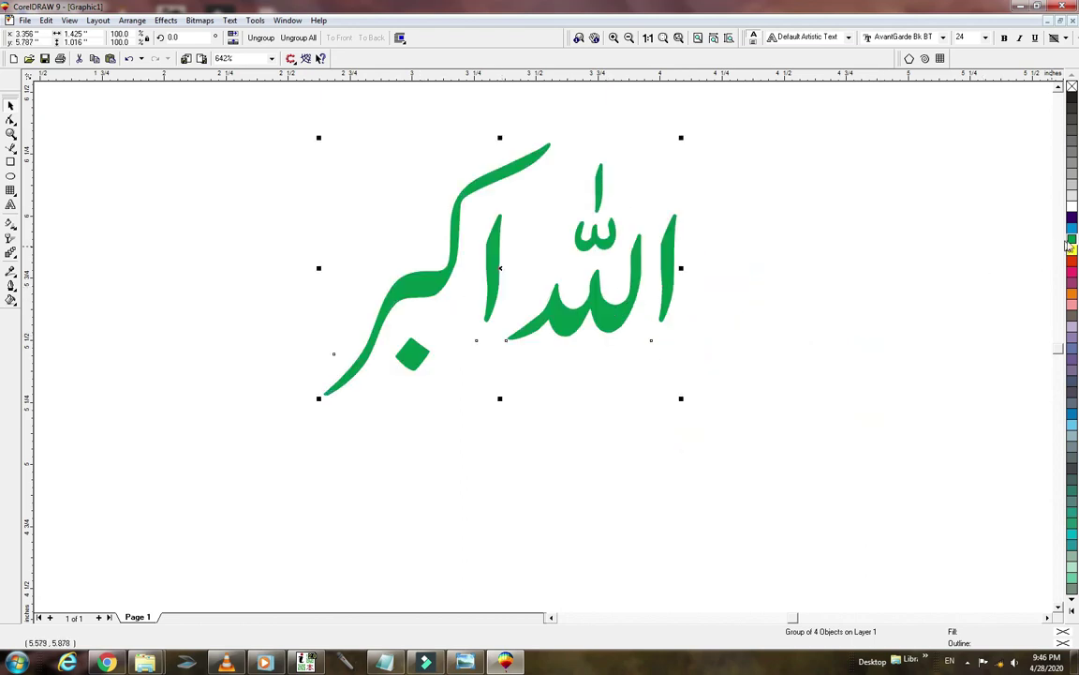
Recolour the regrouped text blue, magenta and back to green.
left_click(1072, 227)
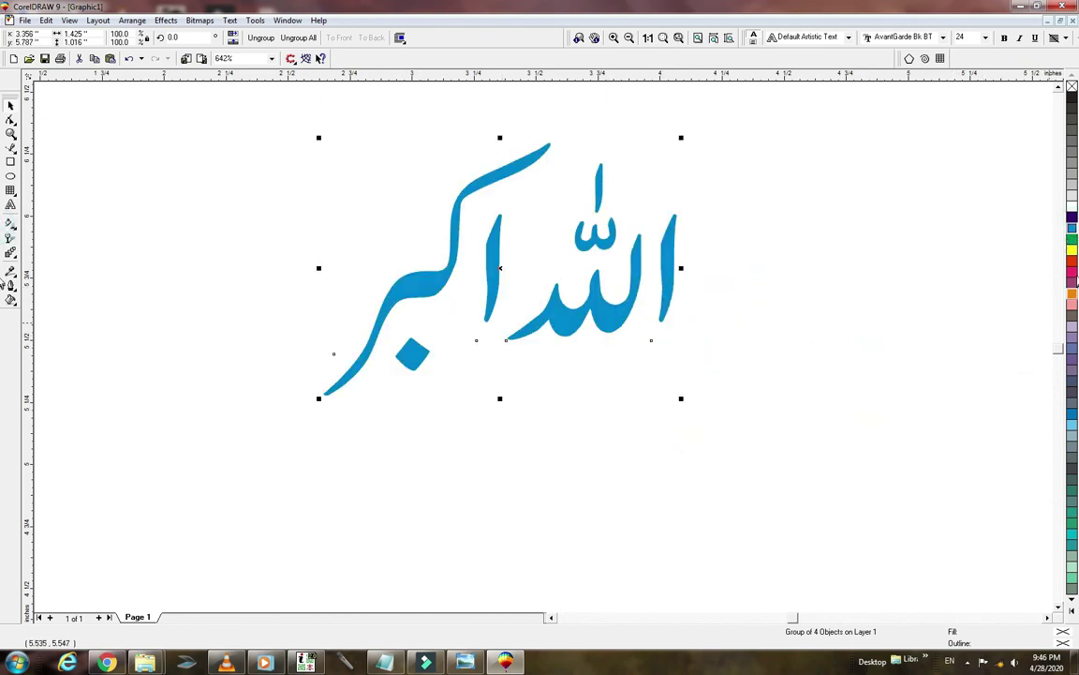
left_click(1072, 272)
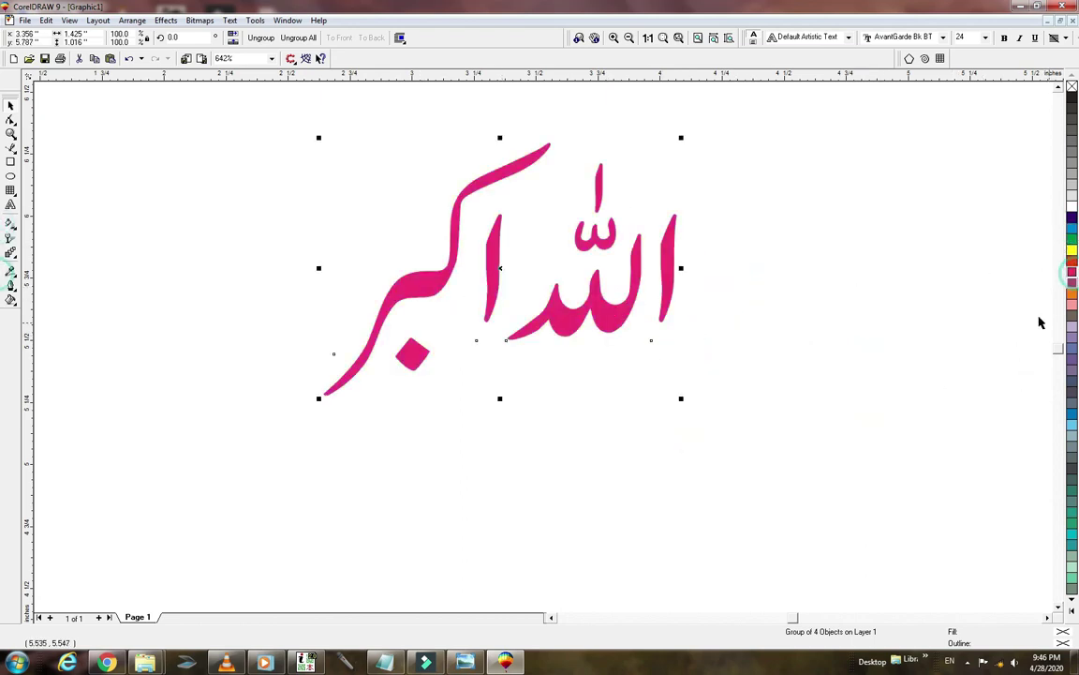
left_click(1072, 241)
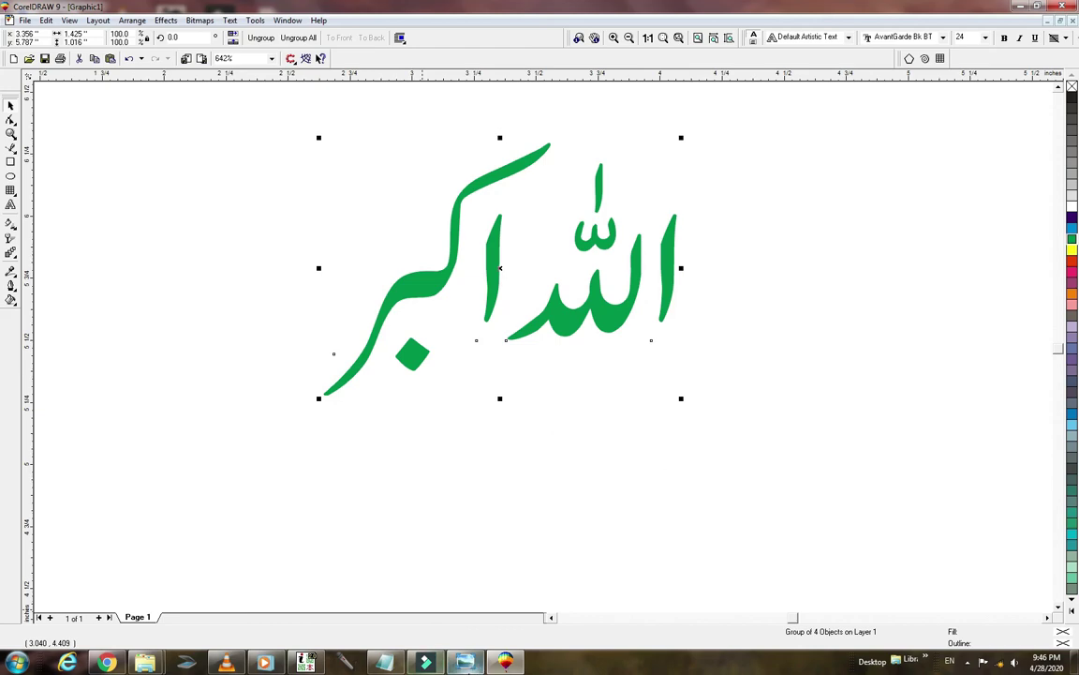
View the thumbnail image in Windows Photo Viewer and play the subscribe-button animation in Windows Media Player.
left_click(466, 662)
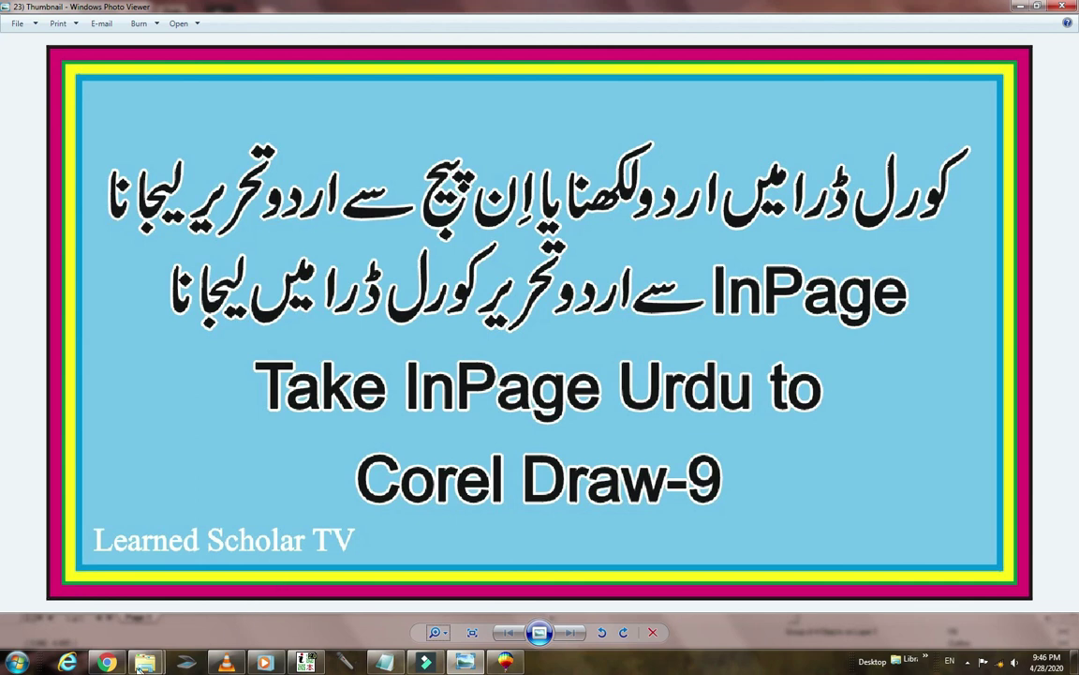
left_click(264, 662)
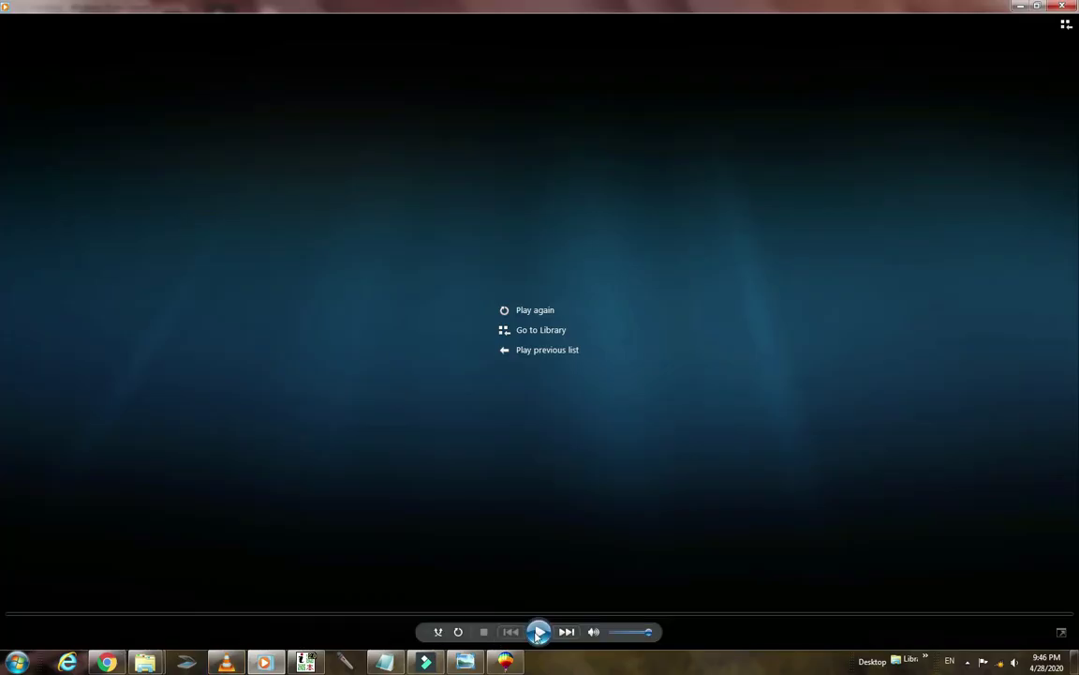
left_click(539, 632)
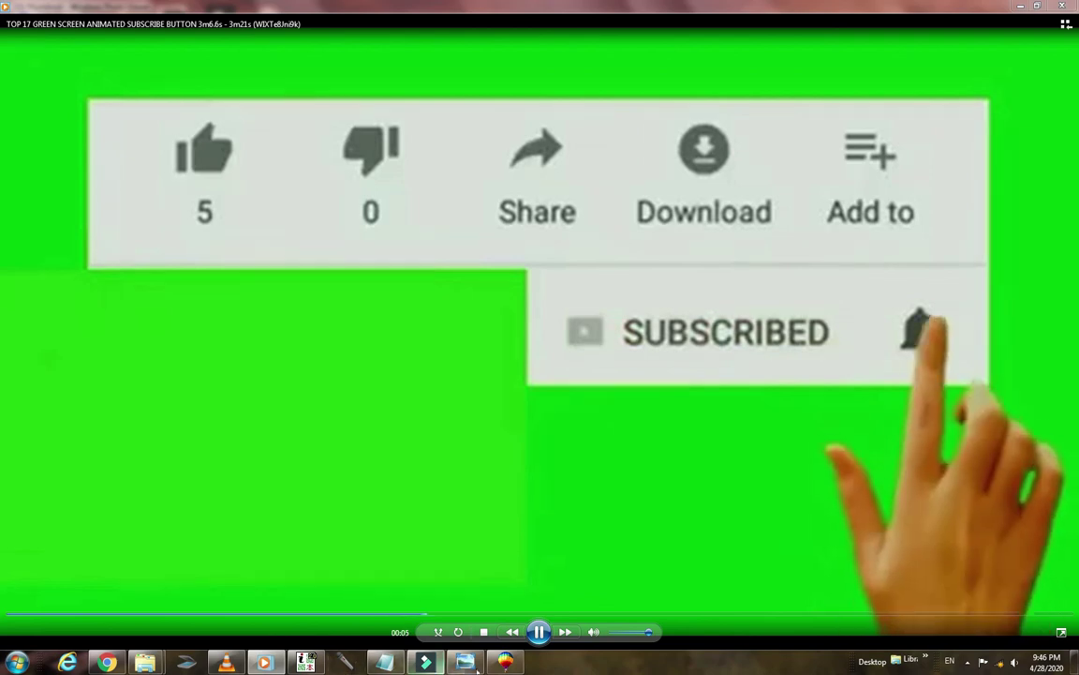
mouse_move(465, 664)
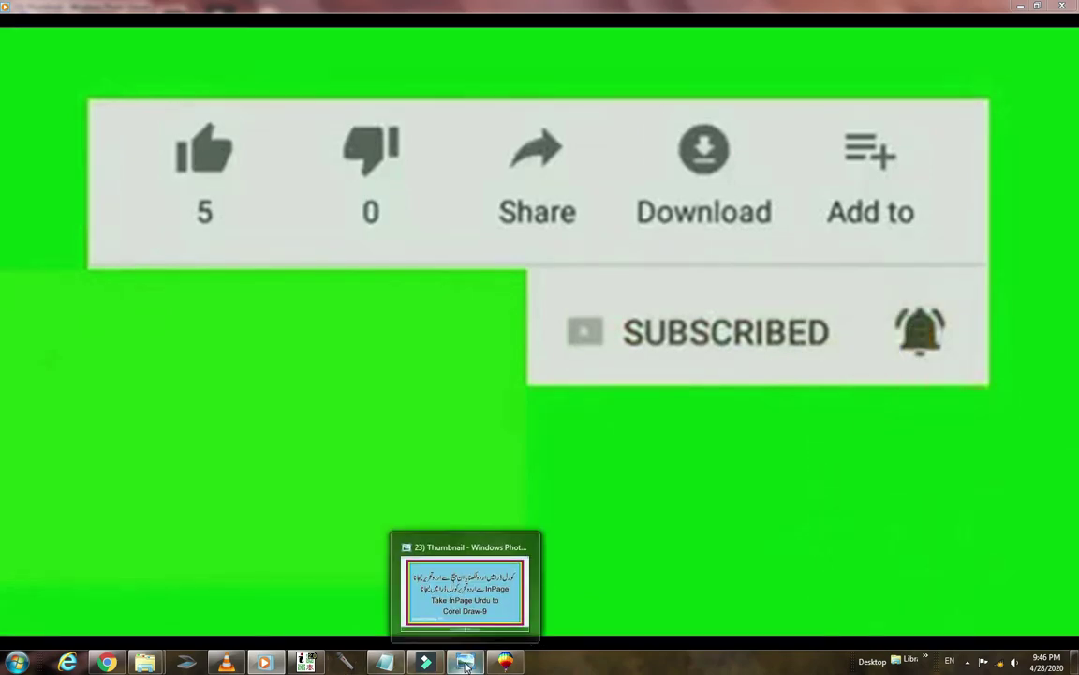